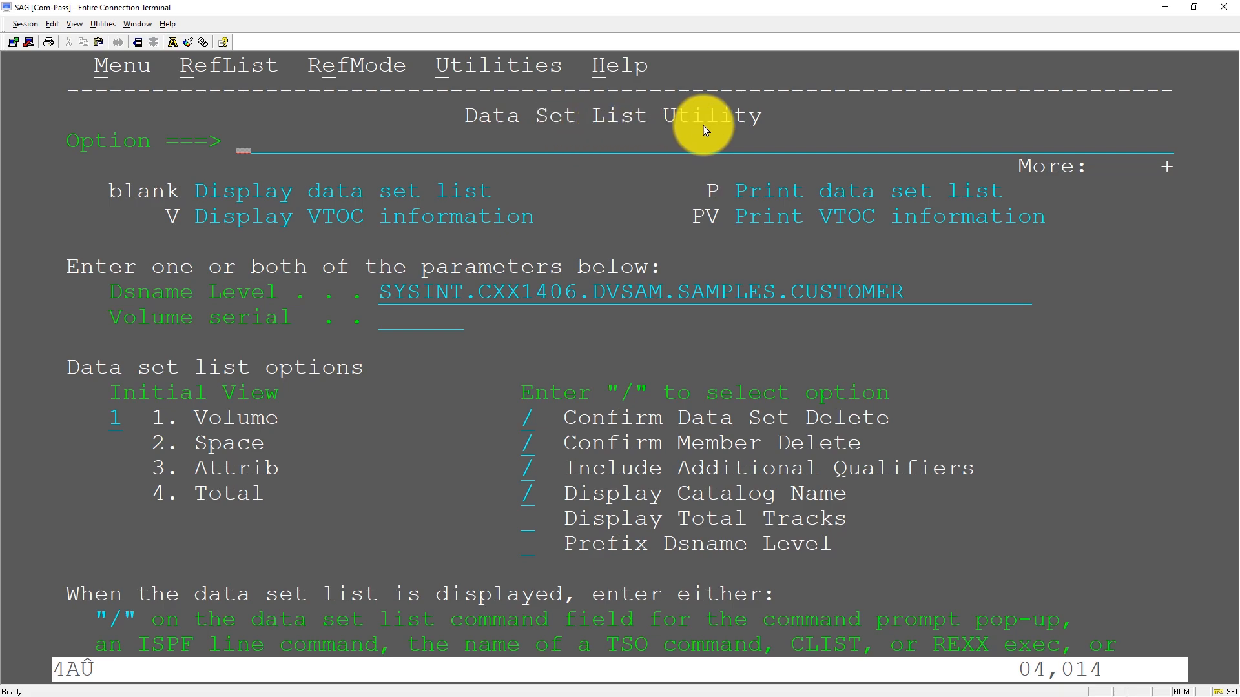
# - List the data sets matching SYSINT.CXX1406.DVSAM.SAMPLES.CUSTOMER and browse the customer VSAM file's records
pyautogui.moveTo(379, 290); pyautogui.dragTo(896, 294)
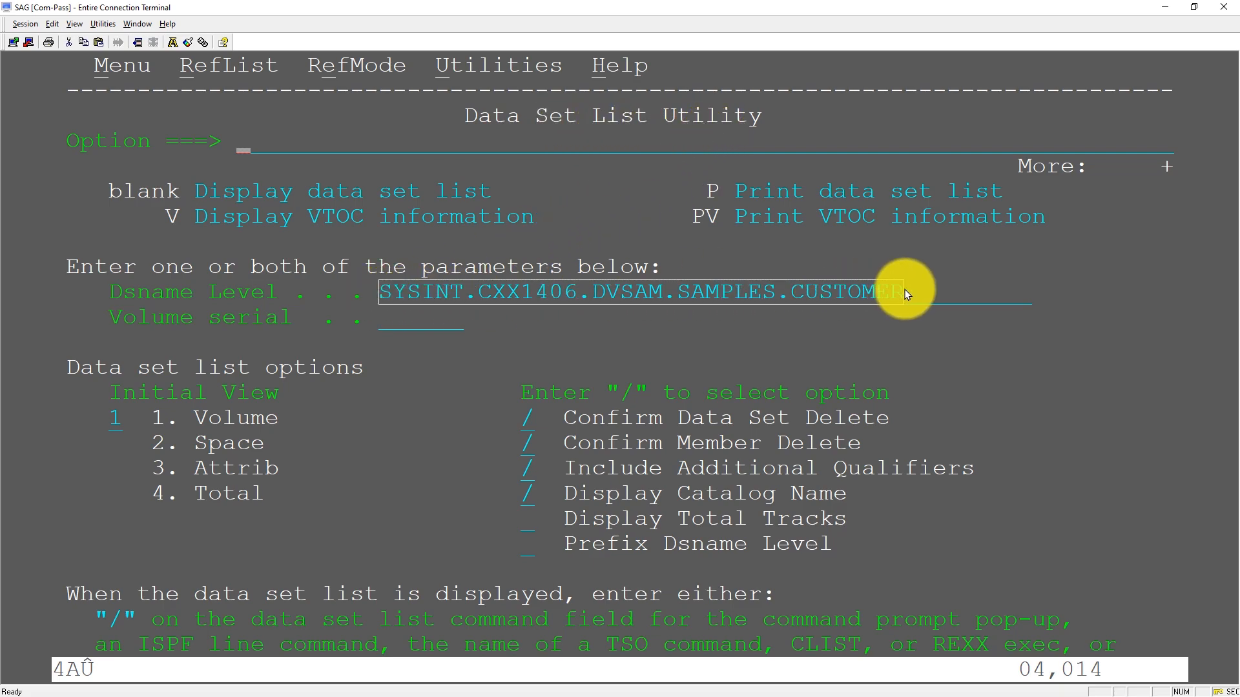
pyautogui.press('Return')
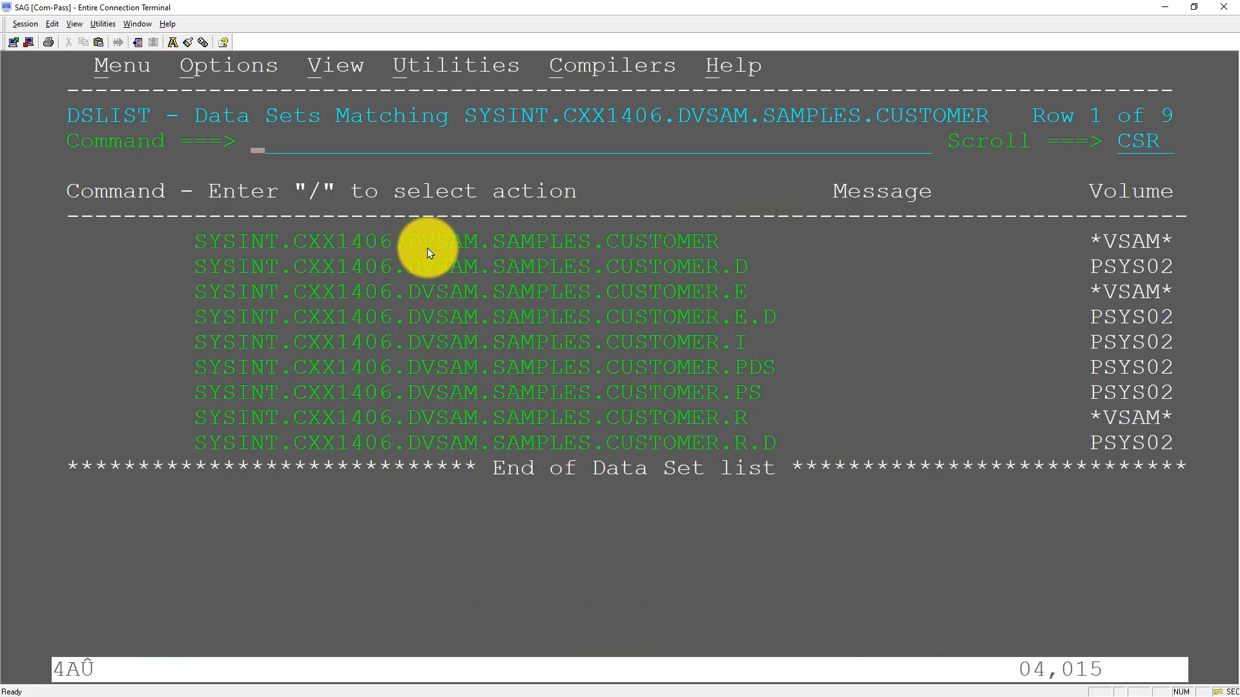
pyautogui.moveTo(1098, 247); pyautogui.dragTo(1168, 245)
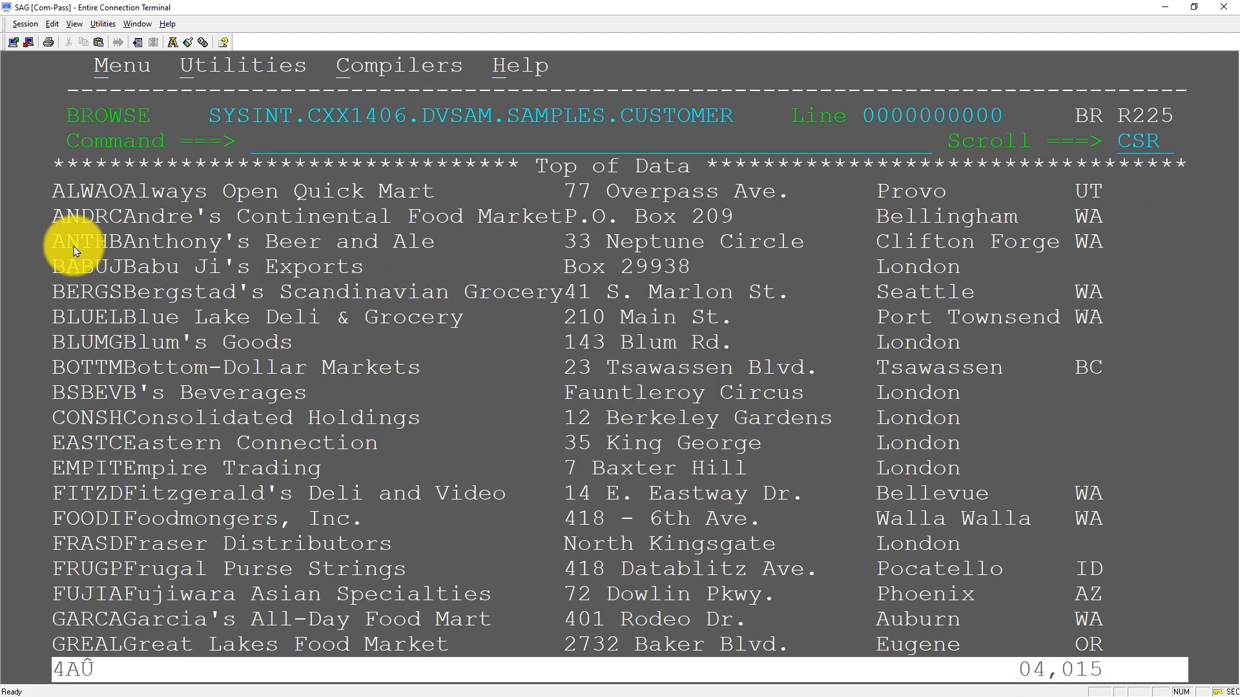
pyautogui.moveTo(50, 291); pyautogui.dragTo(556, 296)
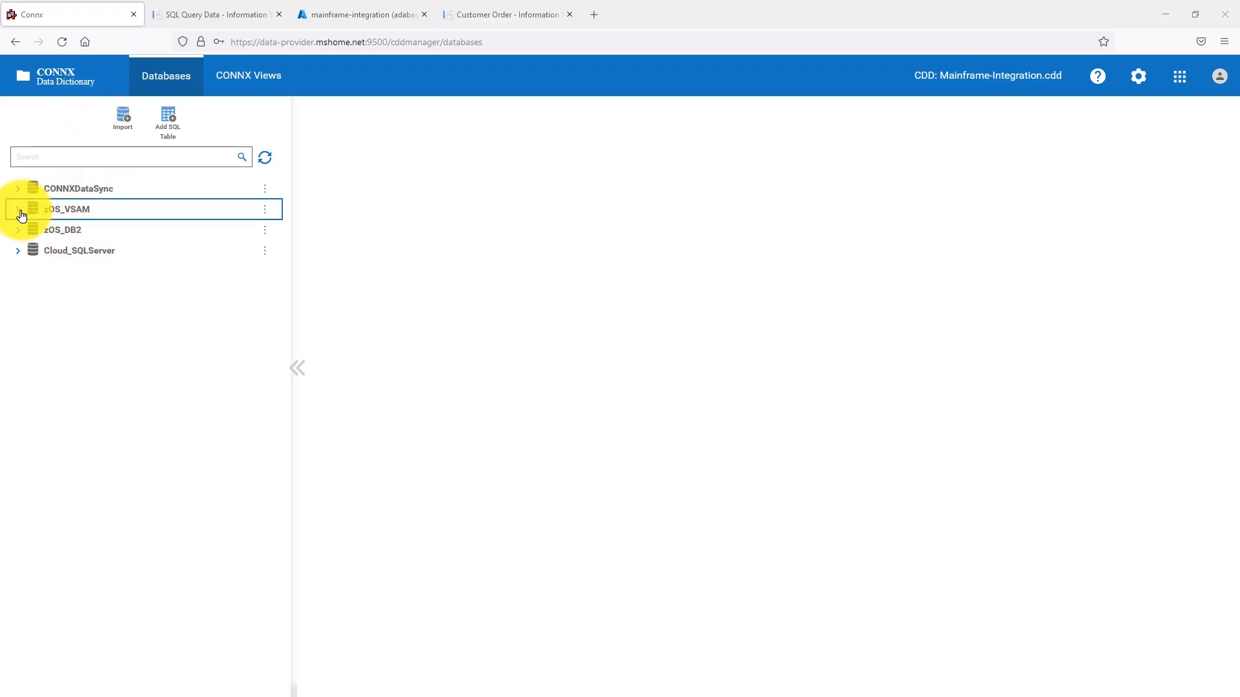
# - Examine the zOS_VSAM connection in the CONNX Data Dictionary and the column definitions of its CUSTOMERS_VSAM table
pyautogui.click(48, 209)
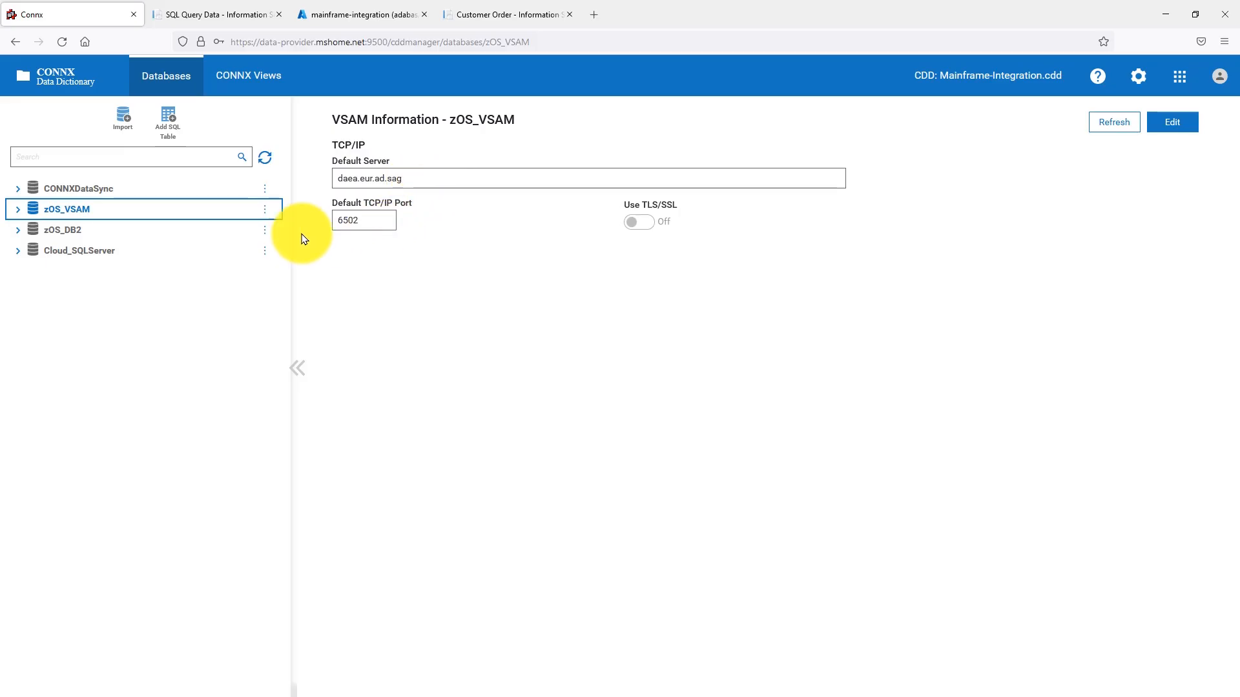
pyautogui.click(19, 212)
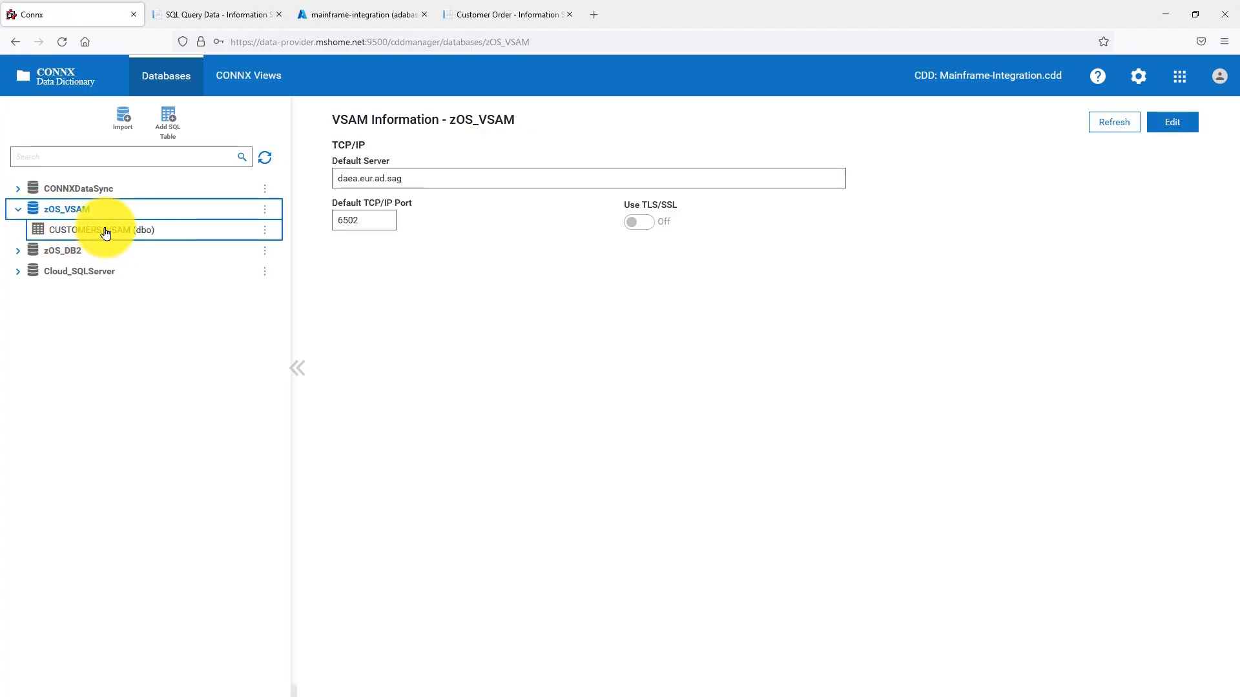
pyautogui.click(136, 232)
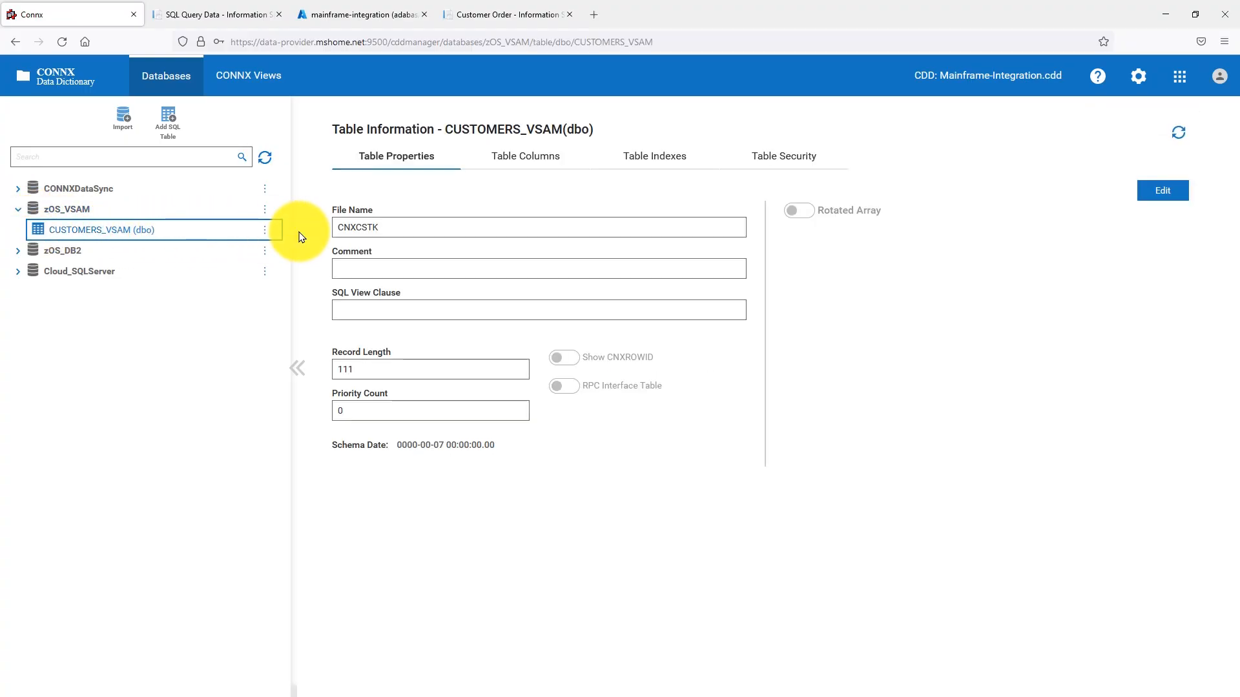
pyautogui.click(518, 157)
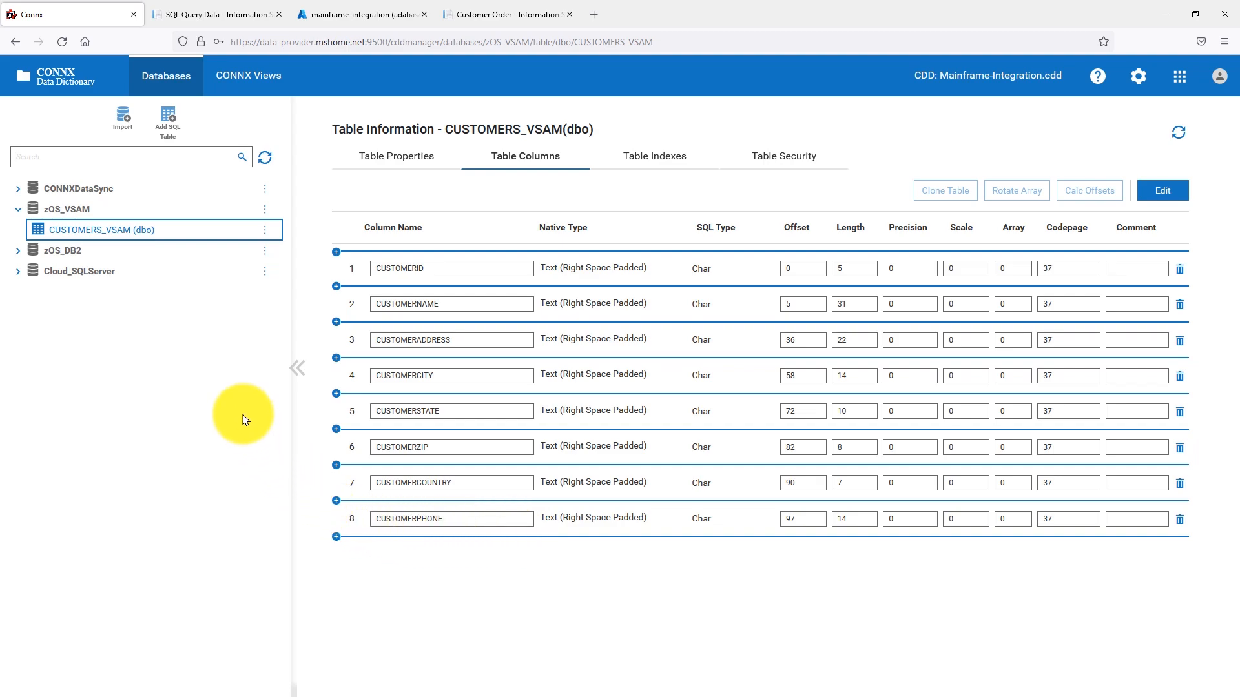
# - Examine the zOS_DB2 connection with the columns of its PRODUCTS_DB2 table, and the Cloud_SQLServer connection properties
pyautogui.click(60, 257)
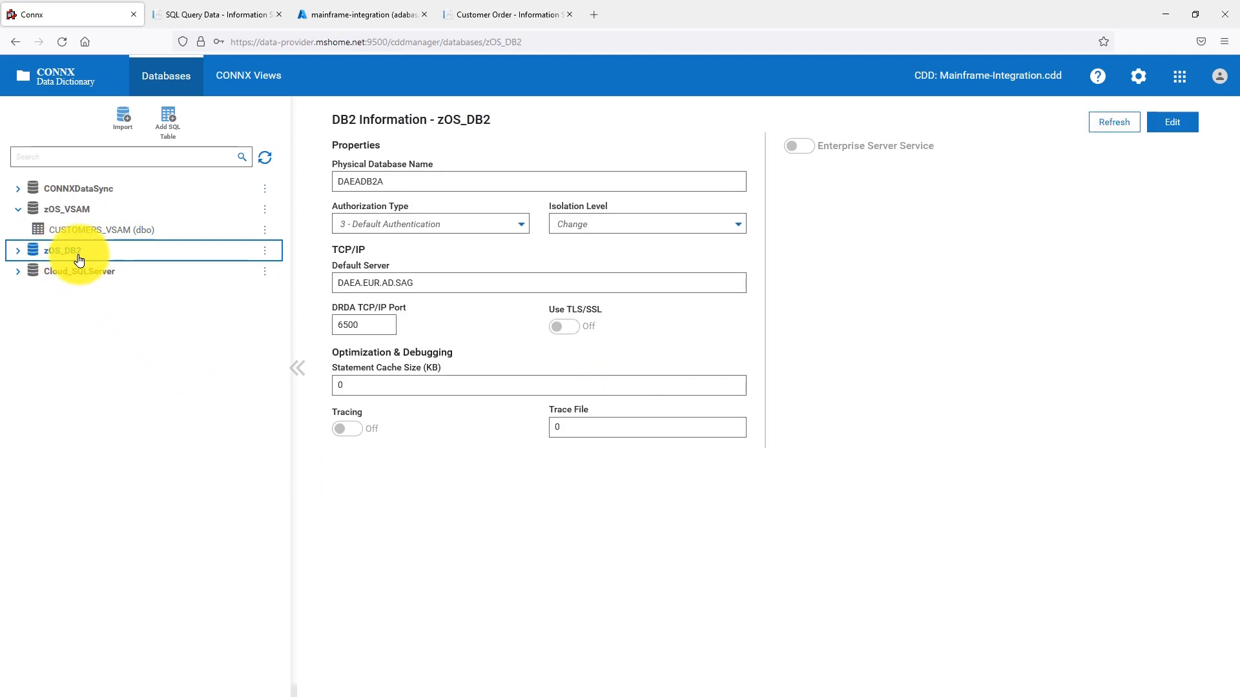
pyautogui.click(17, 251)
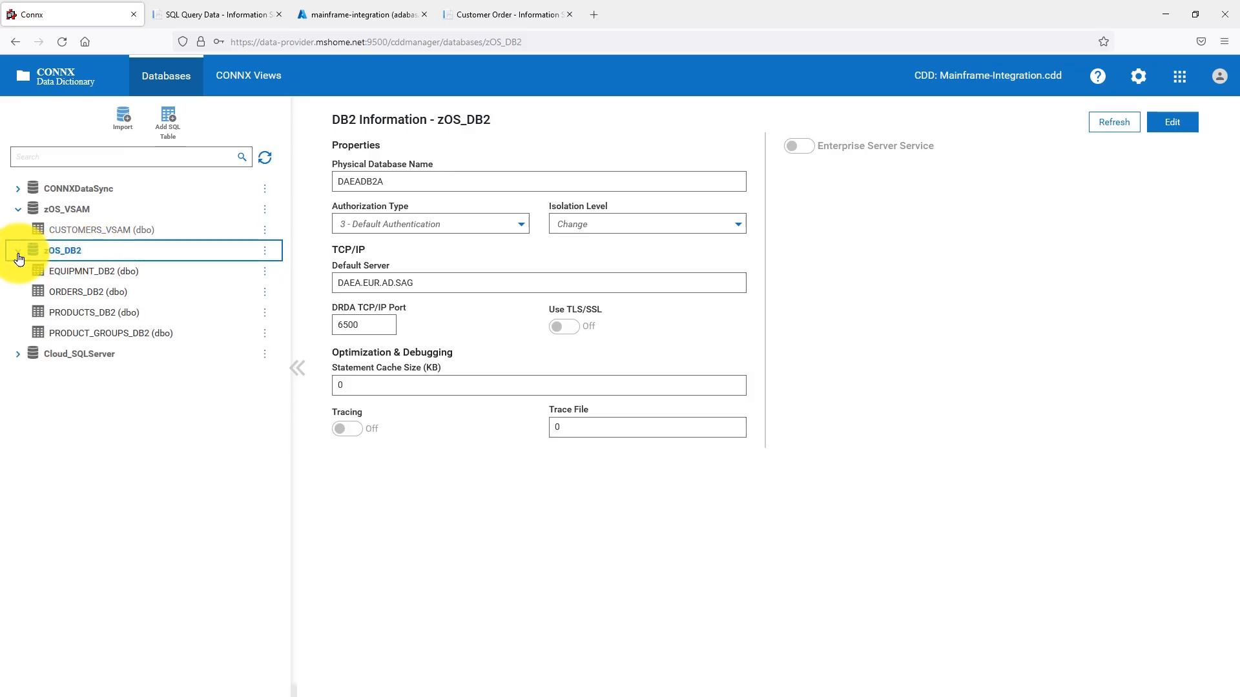
pyautogui.click(172, 315)
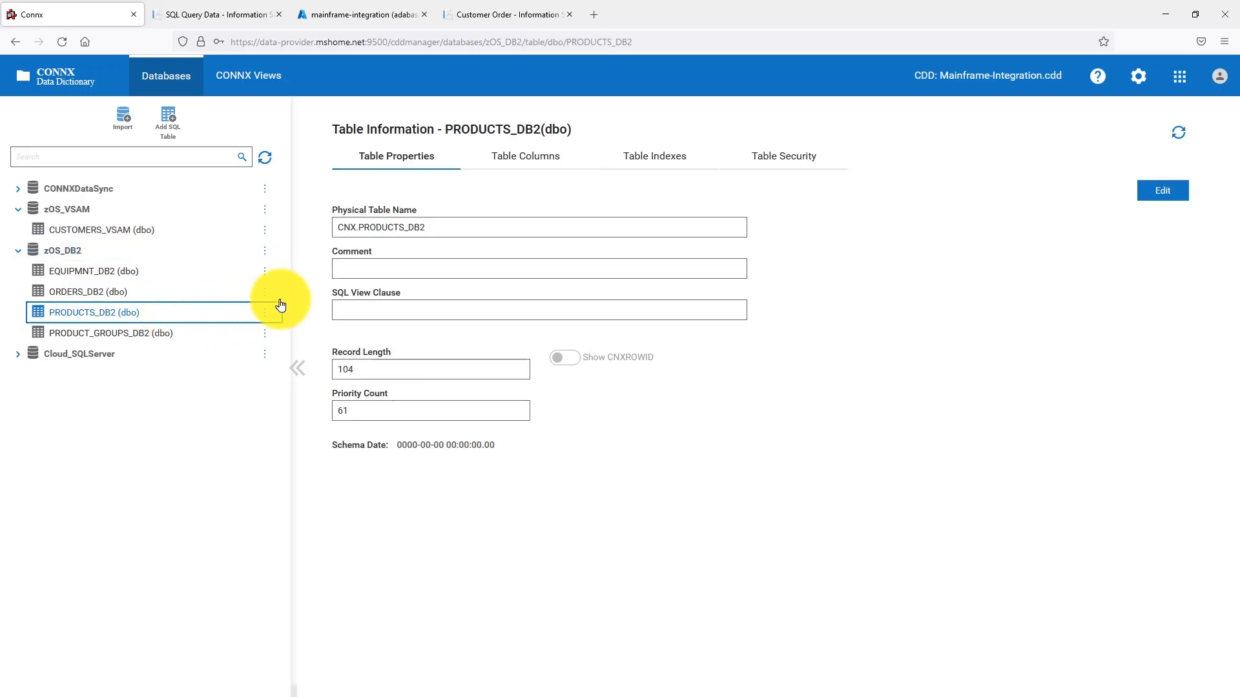
pyautogui.click(520, 158)
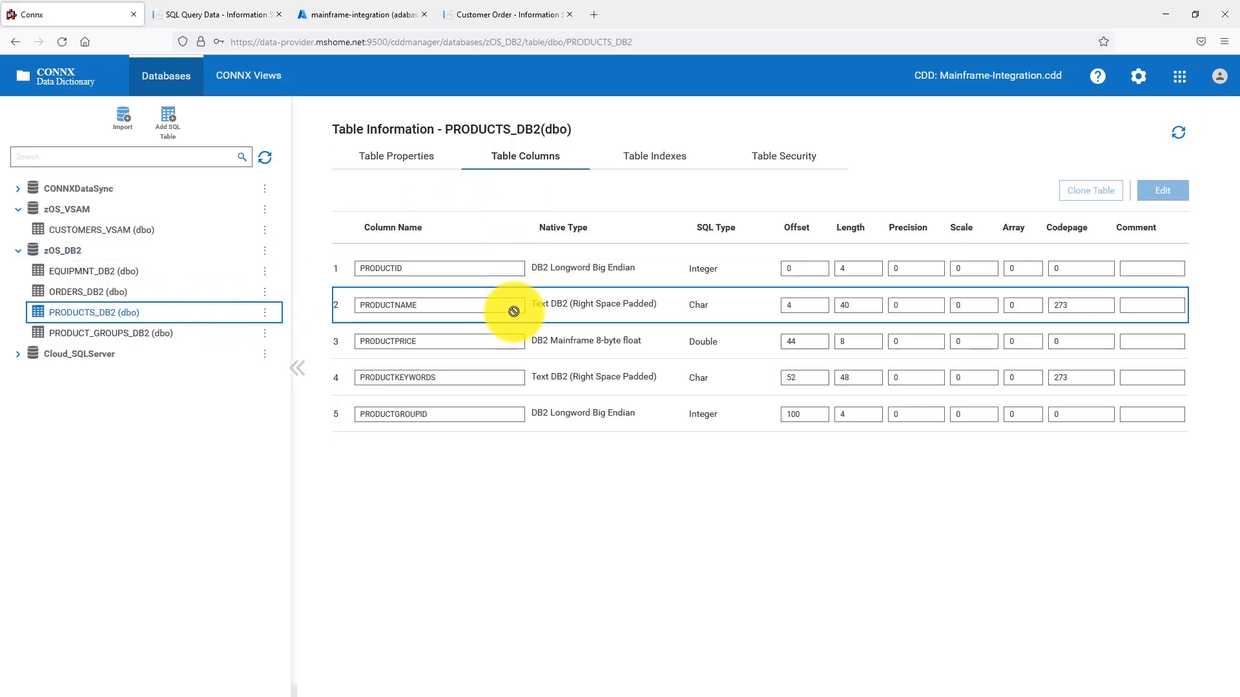
pyautogui.click(85, 360)
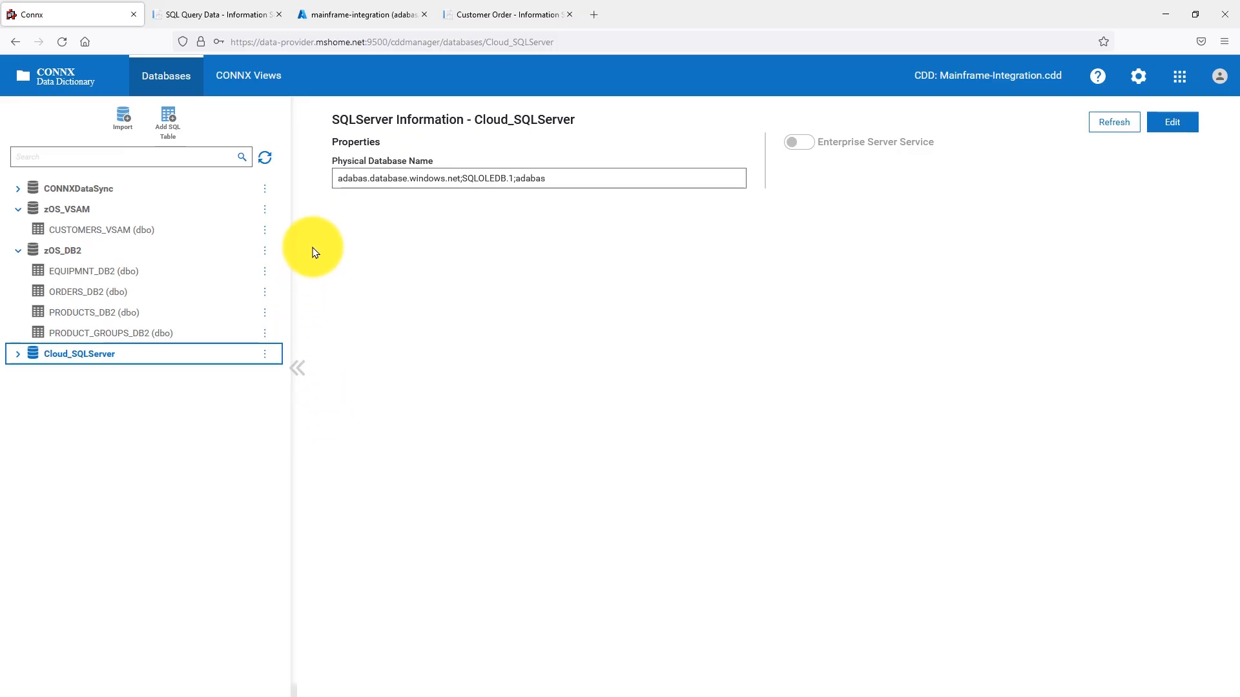
# - Switch to the SQL Query Data demo application and read its description of mainframe DB2/VSAM data access
pyautogui.click(227, 19)
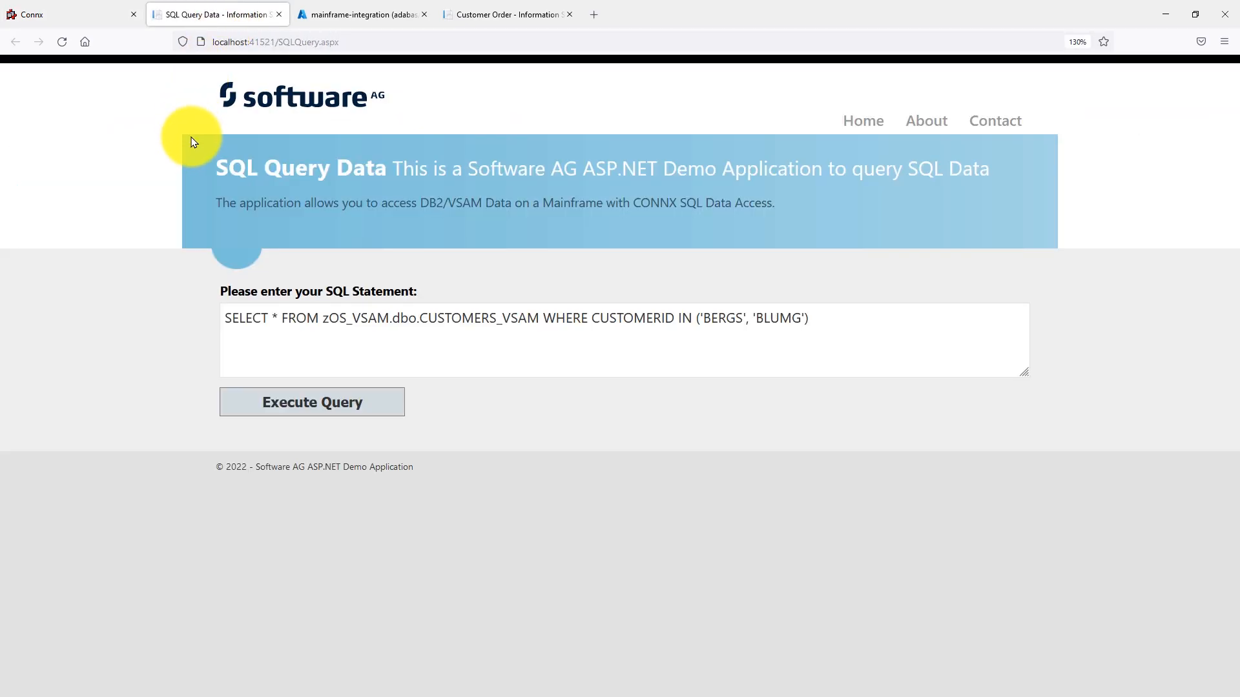
pyautogui.moveTo(470, 168); pyautogui.dragTo(997, 184)
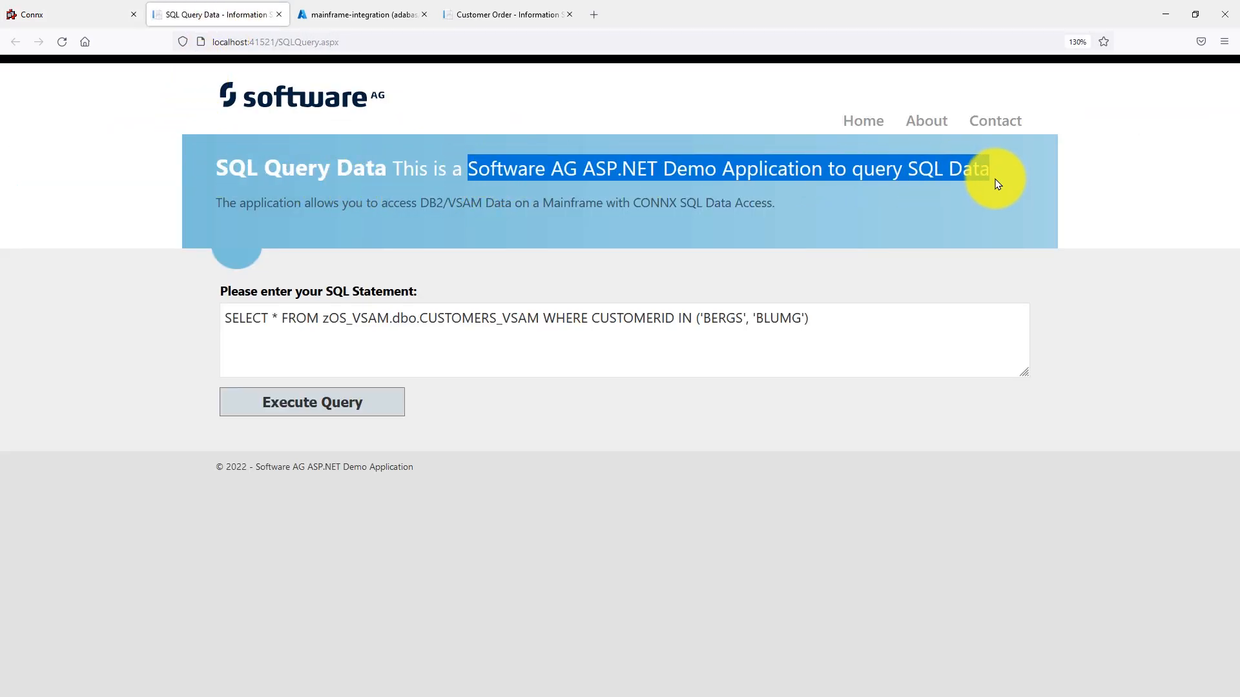
pyautogui.click(845, 215)
pyautogui.moveTo(633, 200); pyautogui.dragTo(769, 235)
pyautogui.click(762, 265)
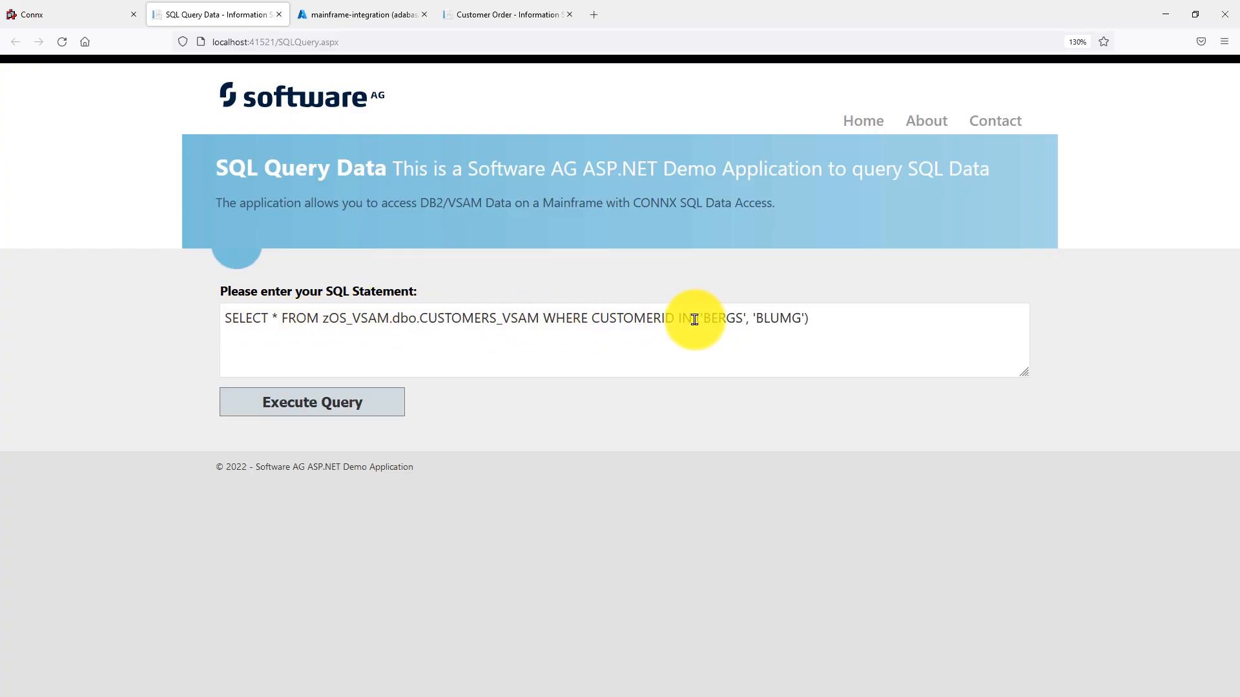
# - Execute the prepared SQL statement on zOS_VSAM.dbo.CUSTOMERS_VSAM for customer IDs BERGS and BLUMG, and check the BERGS record
pyautogui.moveTo(592, 318); pyautogui.dragTo(786, 401)
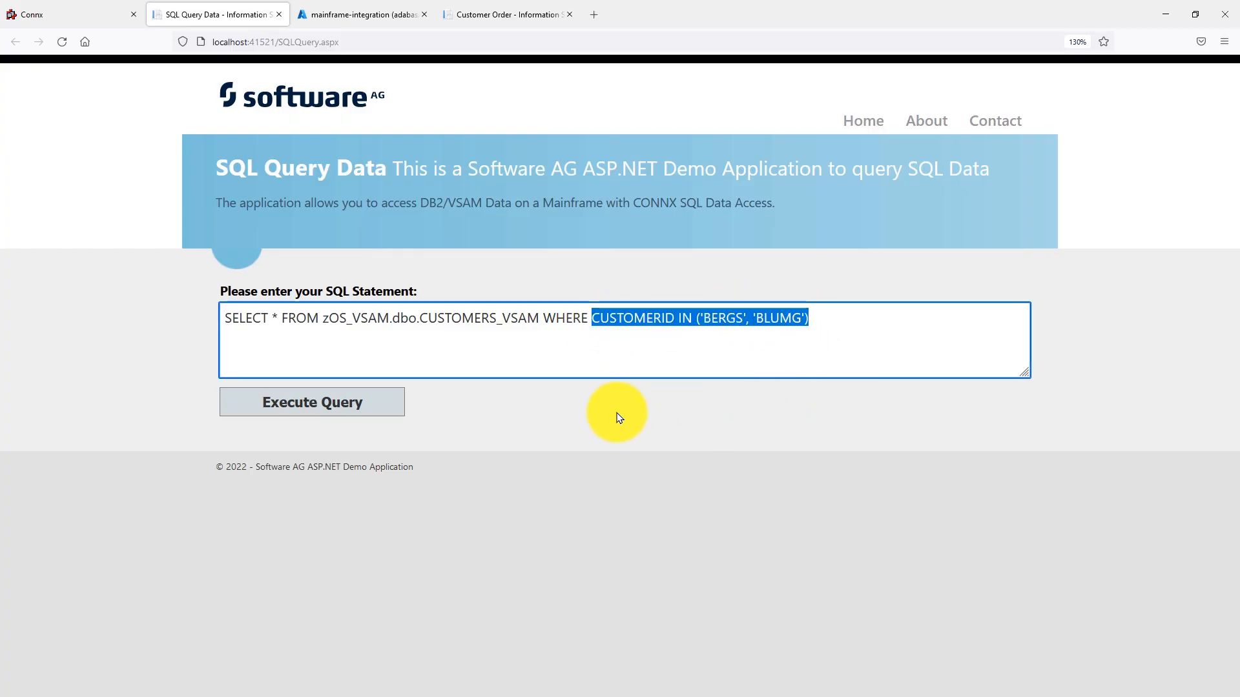
pyautogui.click(398, 415)
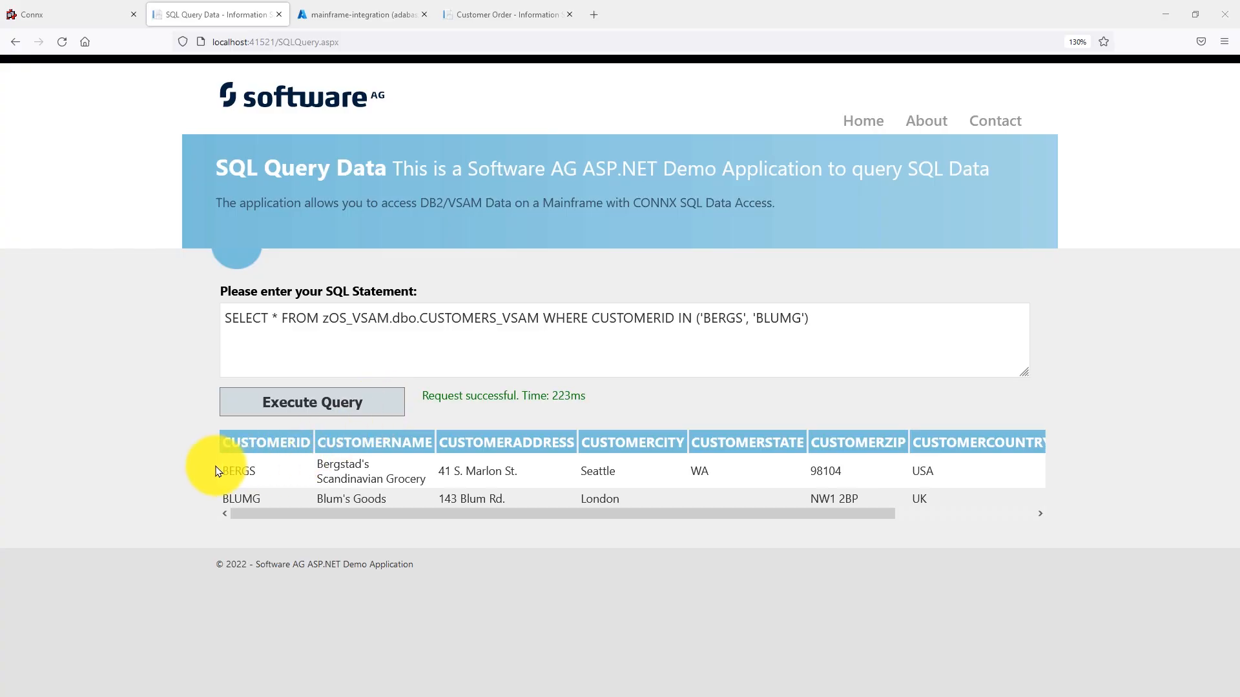
pyautogui.moveTo(222, 470); pyautogui.dragTo(457, 484)
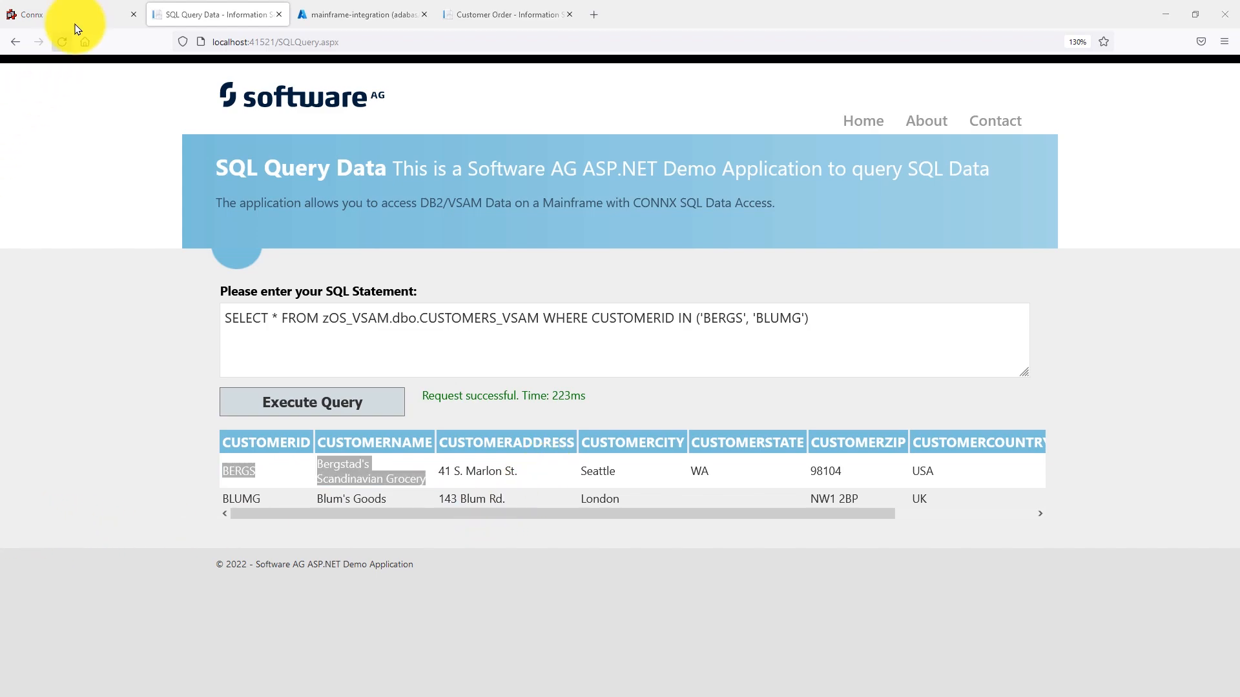
# - Switch to CONNX DataSync and review the tables available for synchronization and the defined replication groups
pyautogui.click(84, 16)
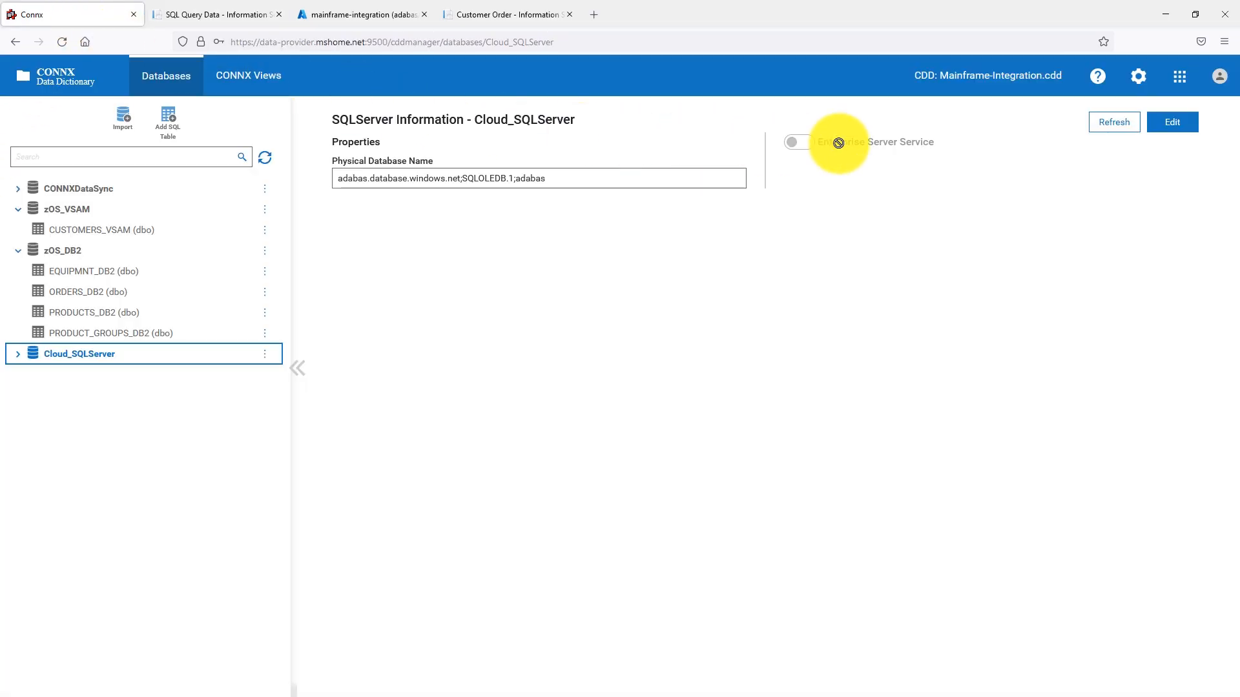
pyautogui.click(1183, 87)
pyautogui.click(1152, 136)
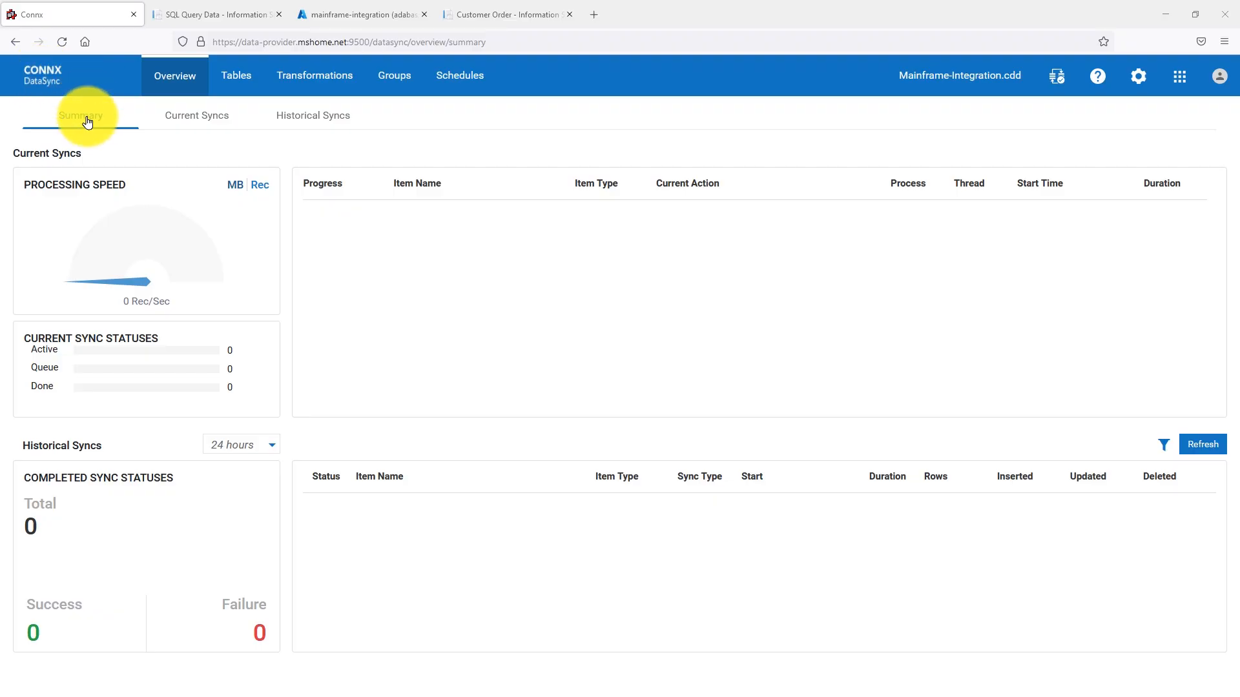
pyautogui.click(244, 85)
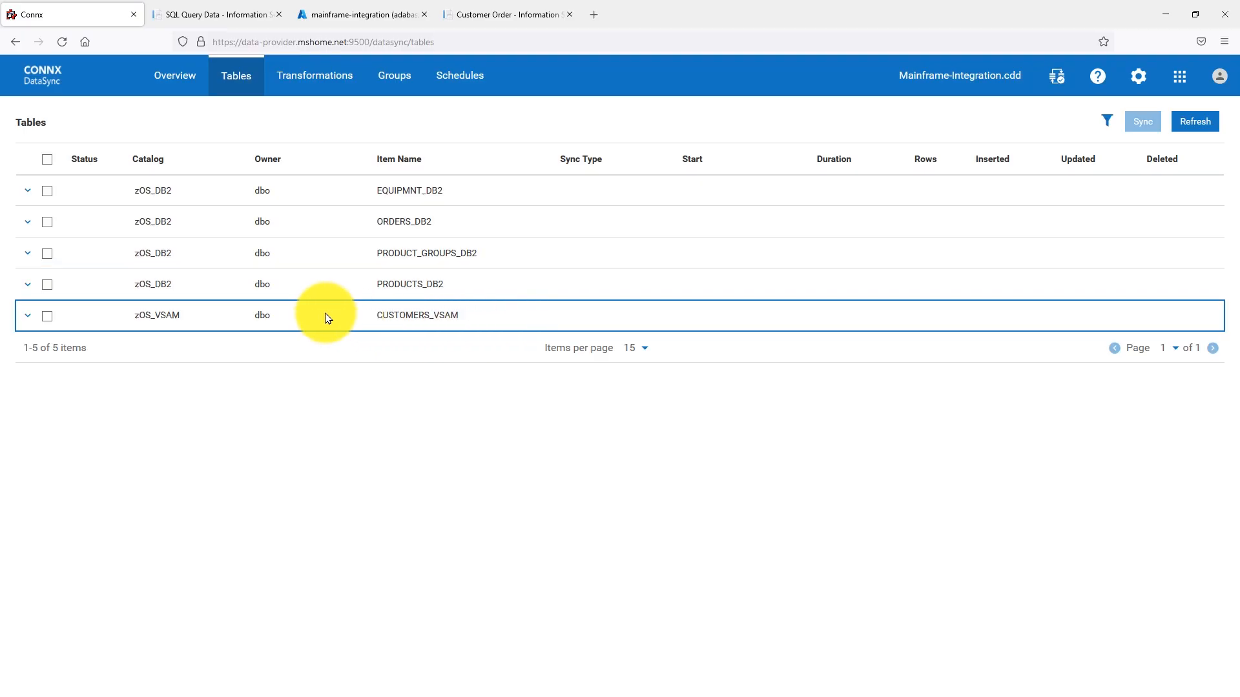
pyautogui.click(406, 91)
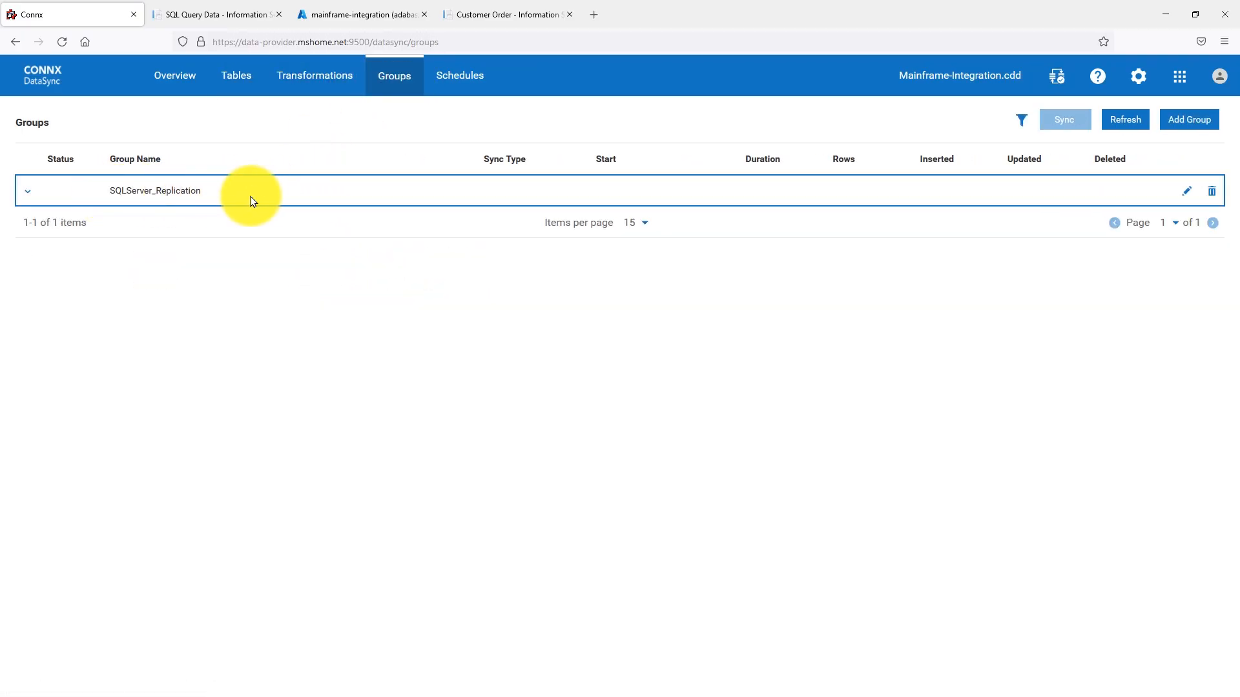
# - Inspect the SQLServer_Replication group's selected tables and its target override options, closing the properties without saving
pyautogui.click(1186, 192)
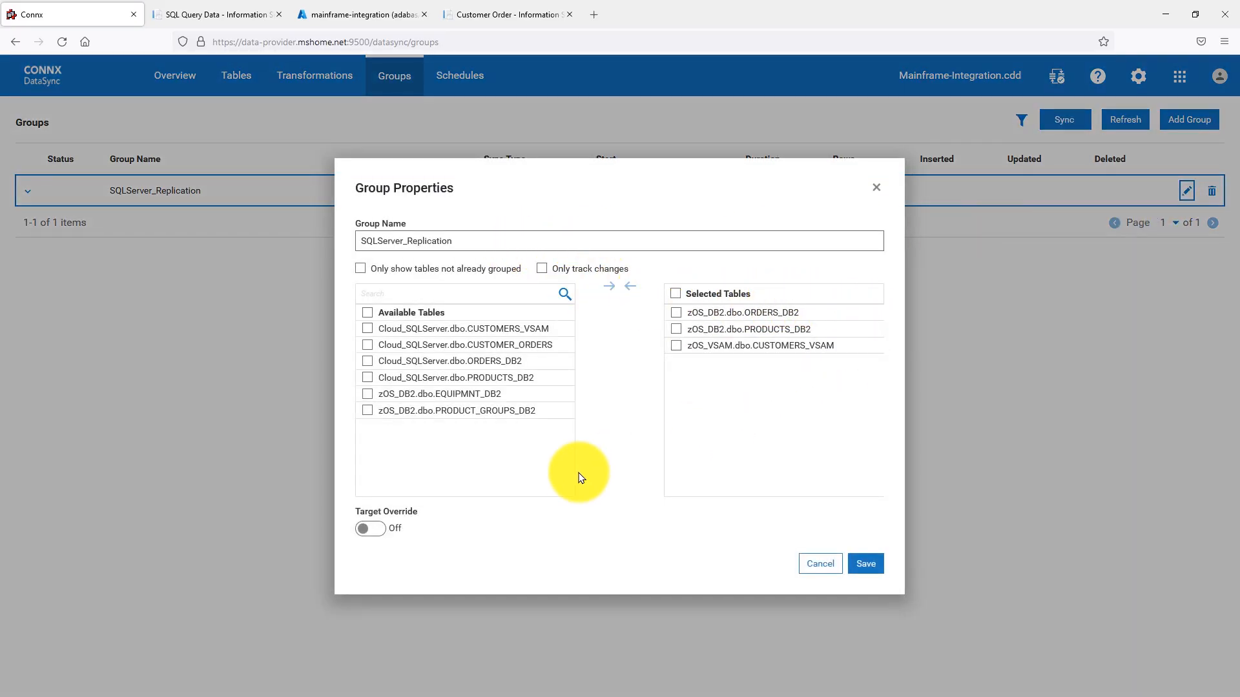
pyautogui.click(369, 530)
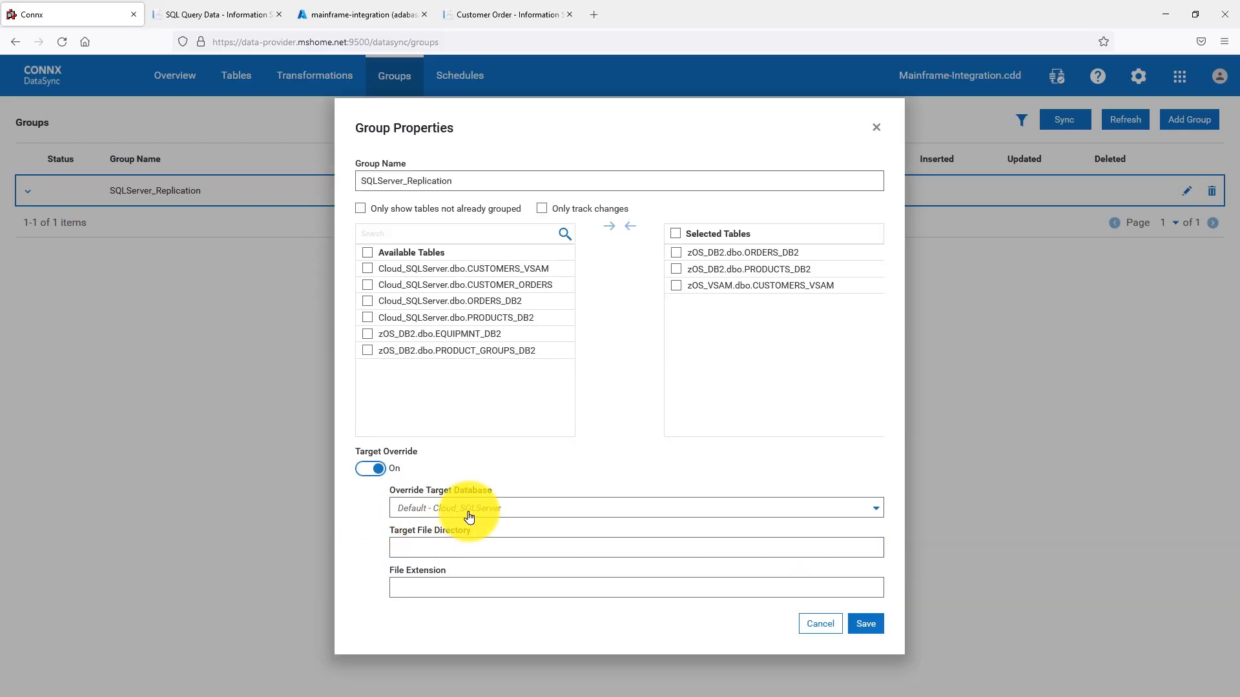
pyautogui.click(877, 128)
# - Run a Full Reload synchronization of the SQLServer_Replication group and refresh the historical syncs to check the ORDERS_DB2 row count
pyautogui.click(1078, 129)
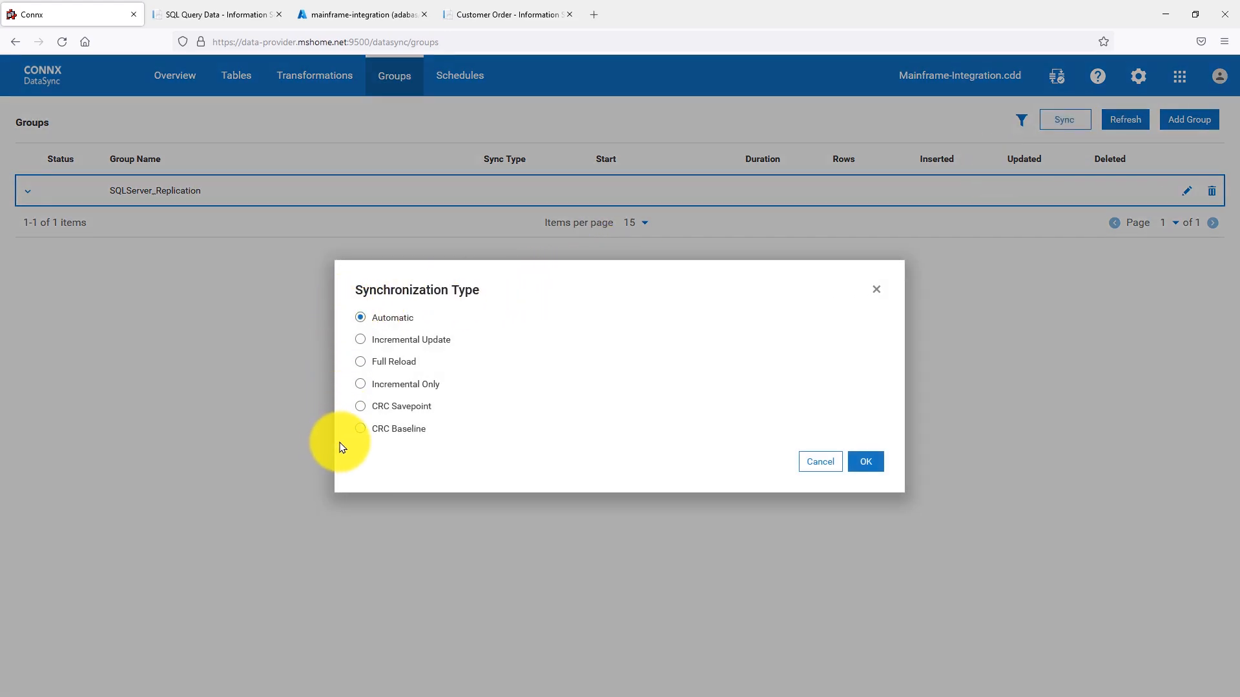
pyautogui.click(401, 361)
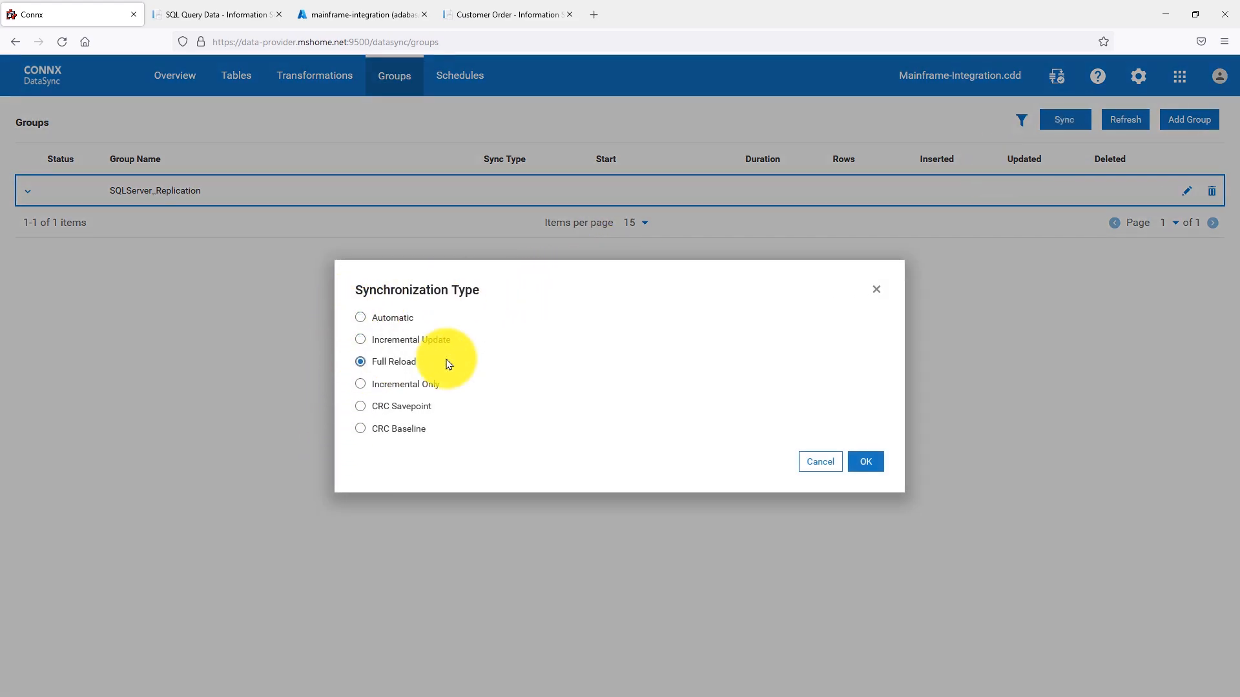
pyautogui.click(860, 473)
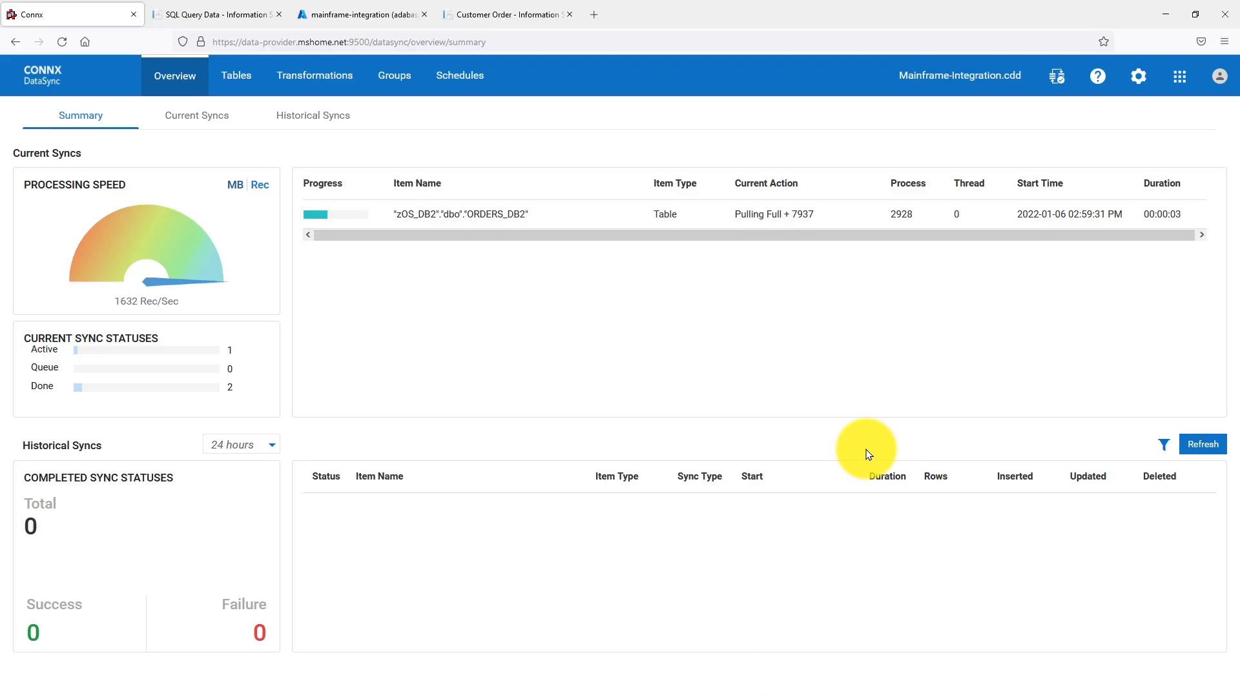
pyautogui.click(1198, 447)
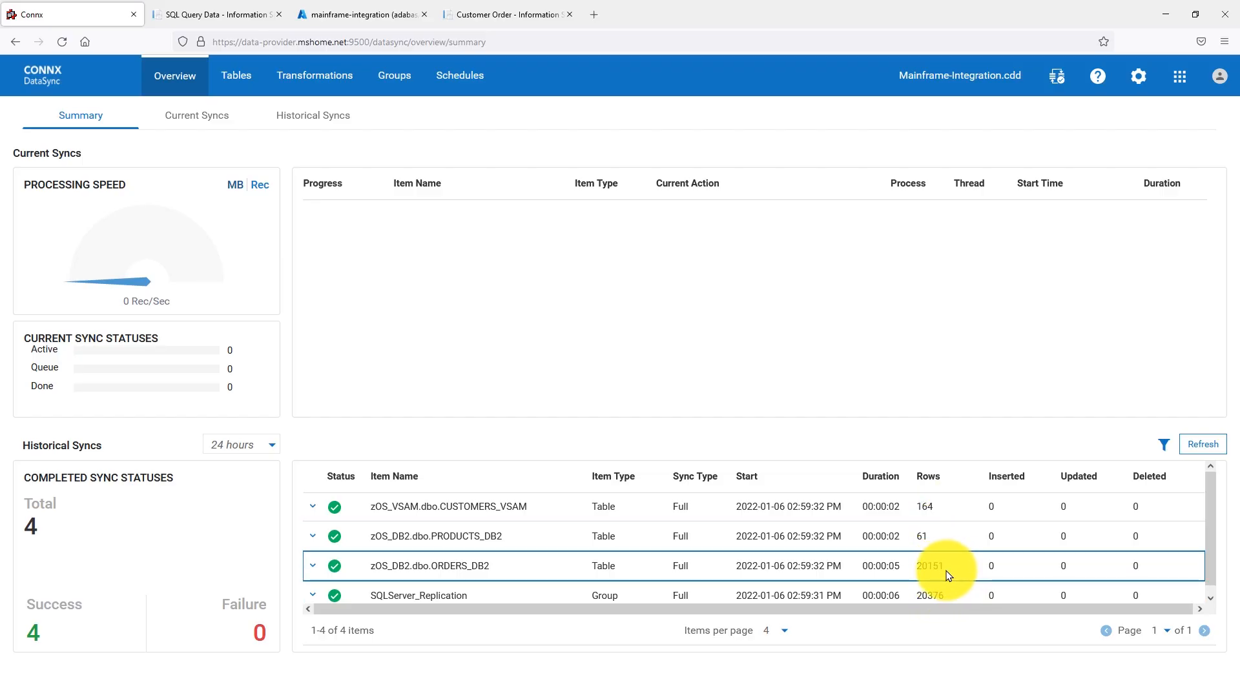
pyautogui.moveTo(946, 575); pyautogui.dragTo(915, 577)
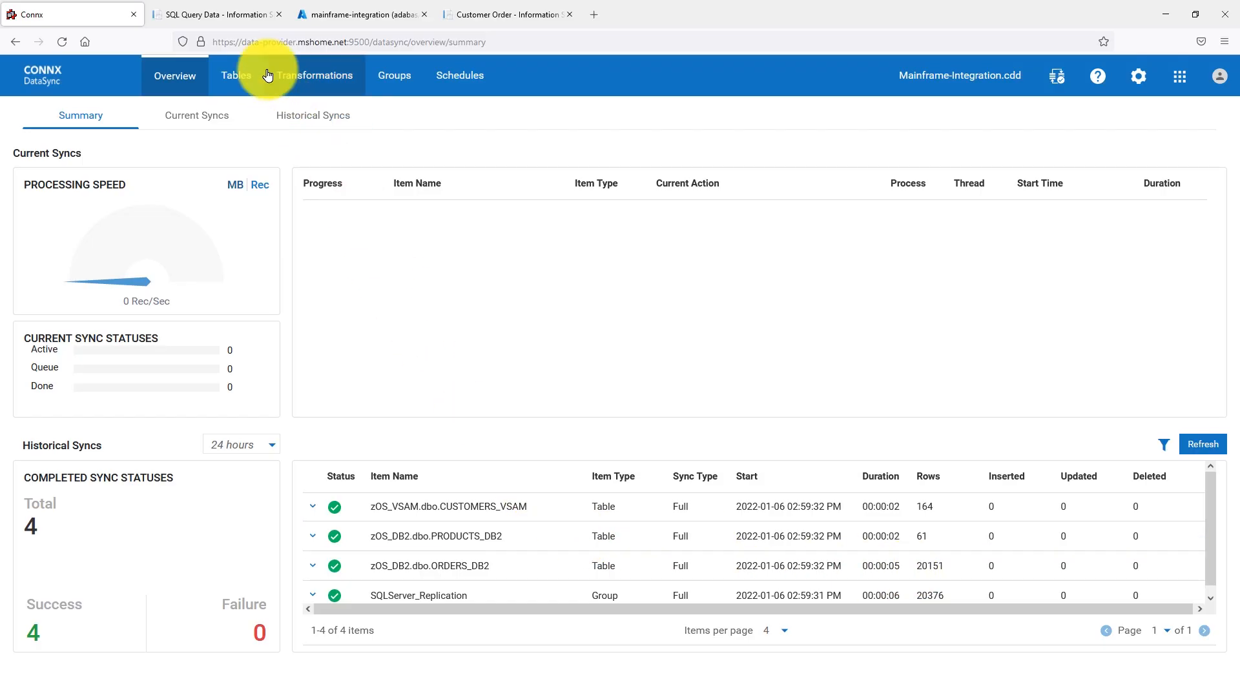
# - Switch to the Azure query editor for the mainframe-integration database and select the top 1000 rows of dbo.CUSTOMERS_VSAM
pyautogui.click(364, 14)
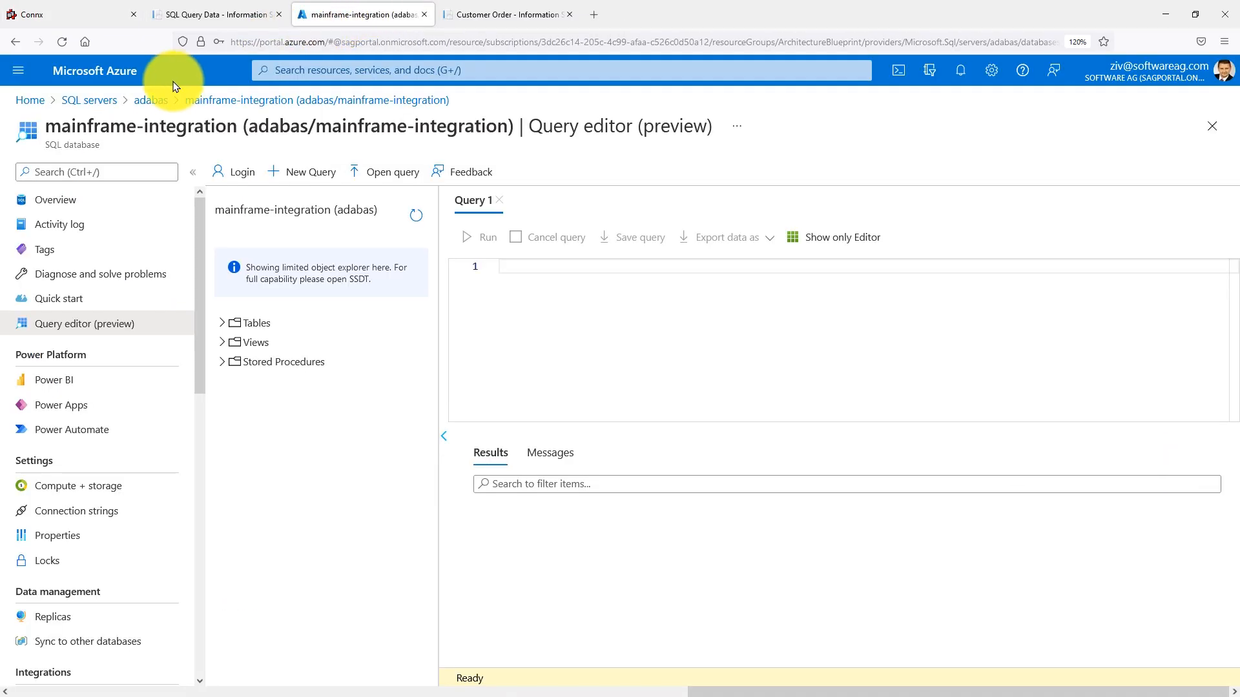
pyautogui.moveTo(45, 146); pyautogui.dragTo(248, 127)
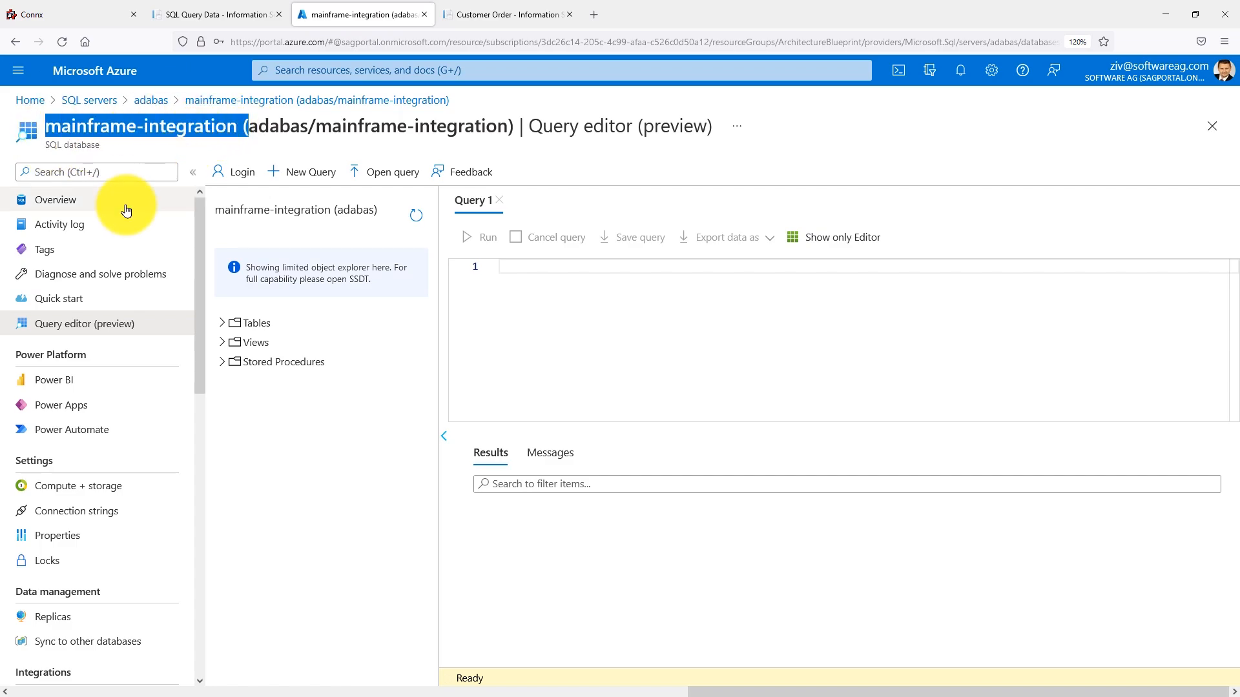
pyautogui.click(219, 324)
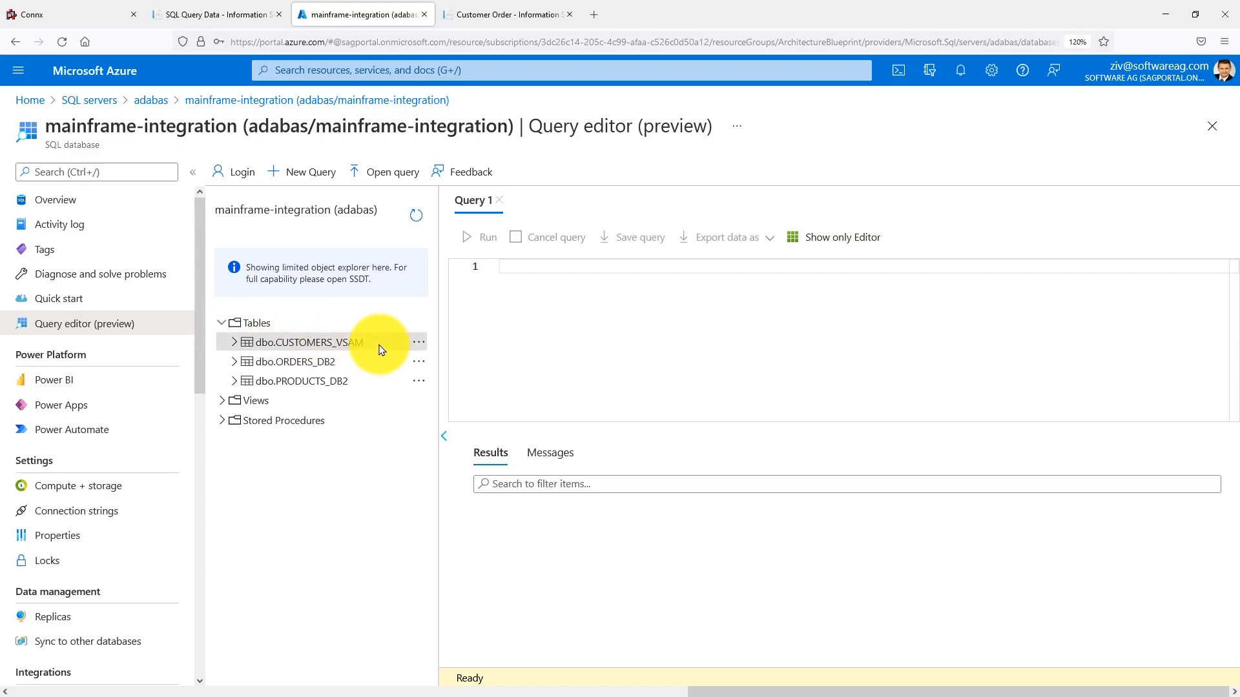
pyautogui.click(419, 343)
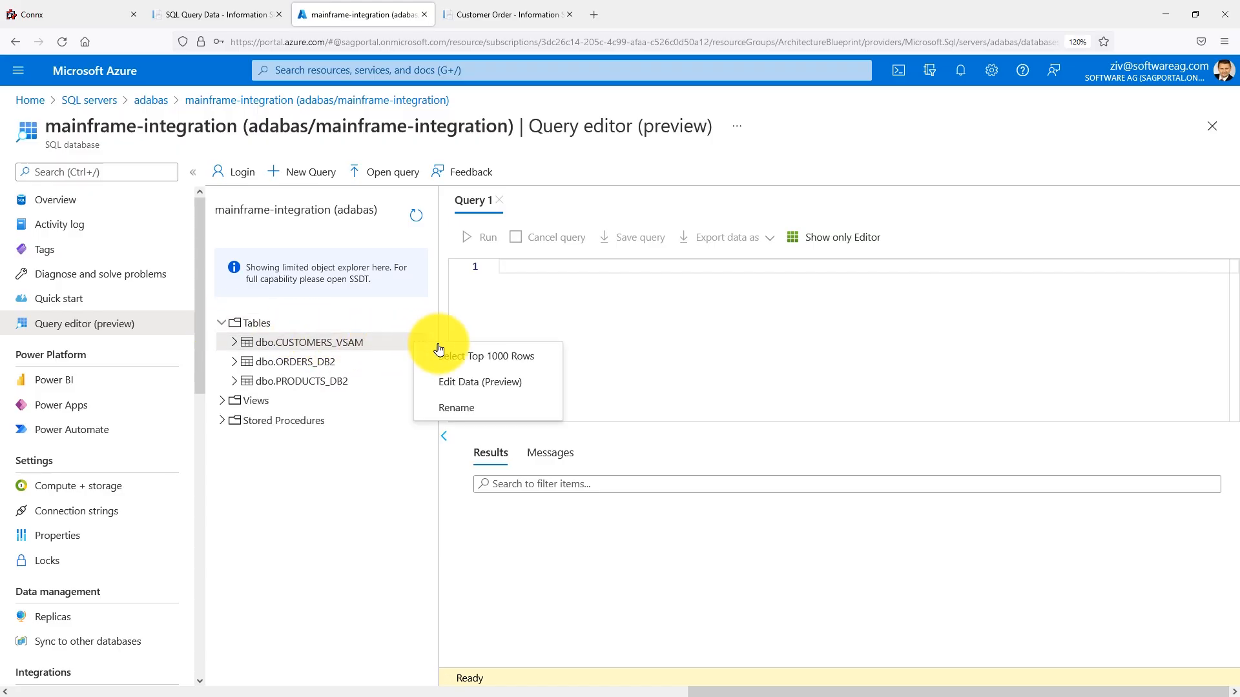
pyautogui.click(470, 357)
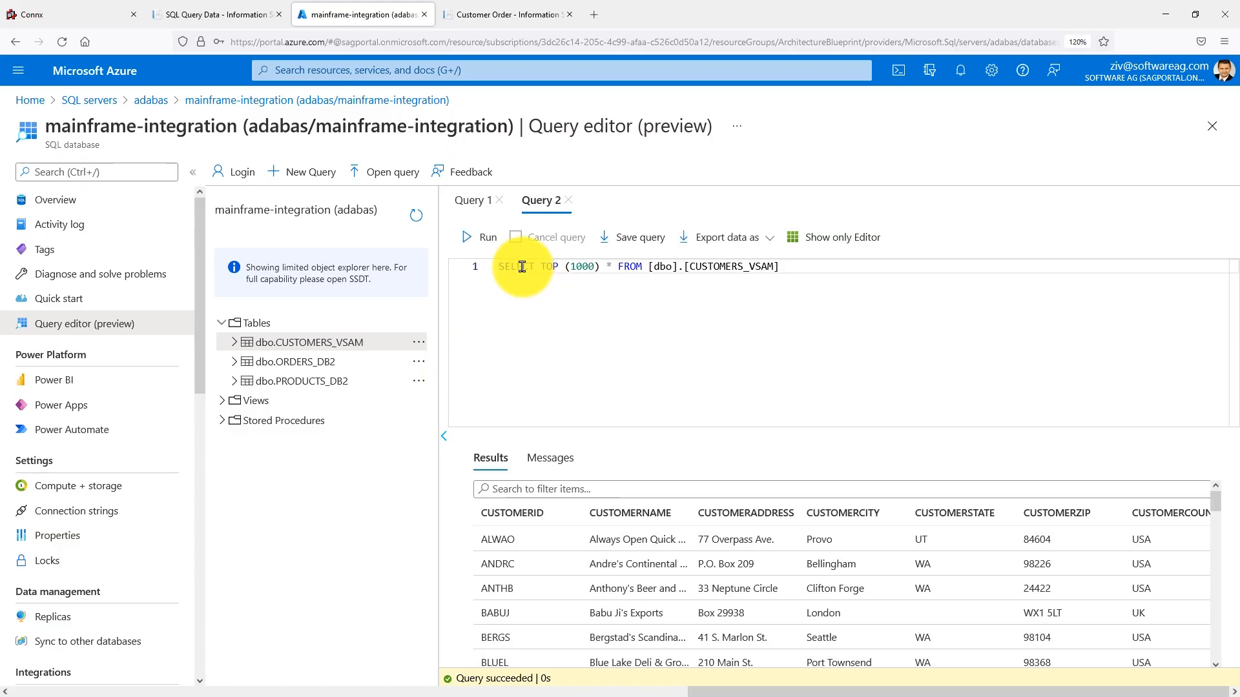
# - Review the CUSTOMERS_VSAM query results and widen the CUSTOMERNAME column to show the full customer names
pyautogui.scroll(-3, 591, 568)
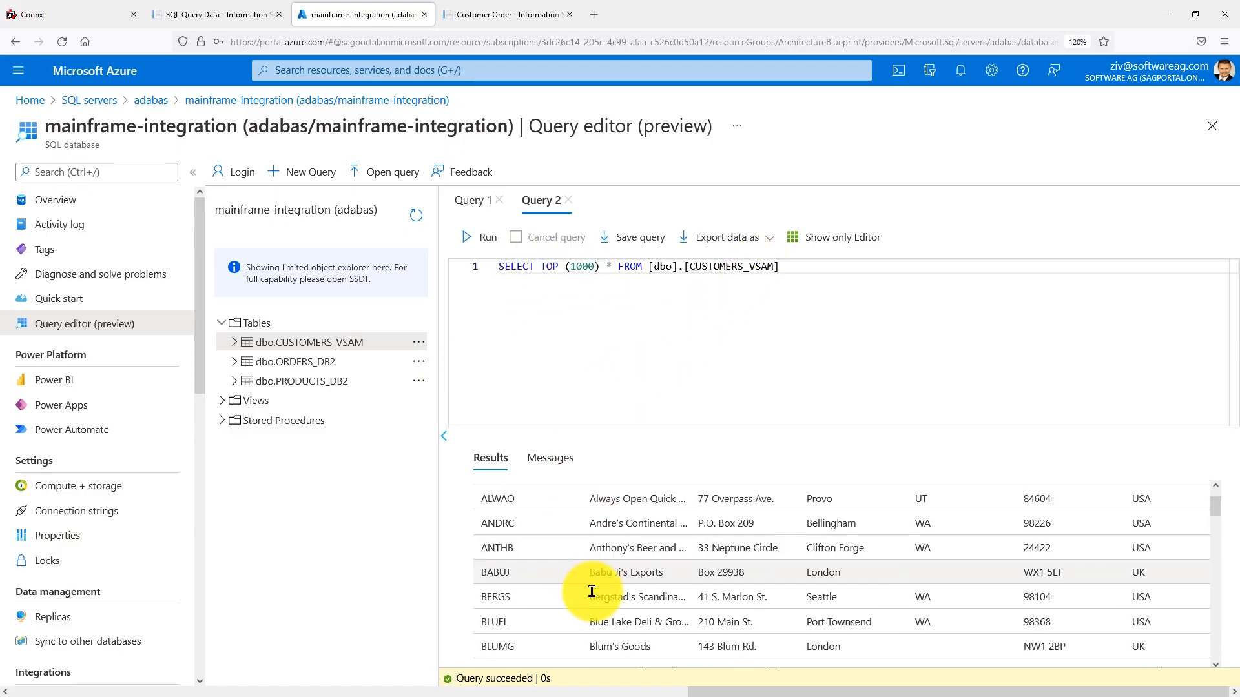
pyautogui.moveTo(703, 532); pyautogui.dragTo(587, 556)
pyautogui.moveTo(706, 548); pyautogui.dragTo(691, 556)
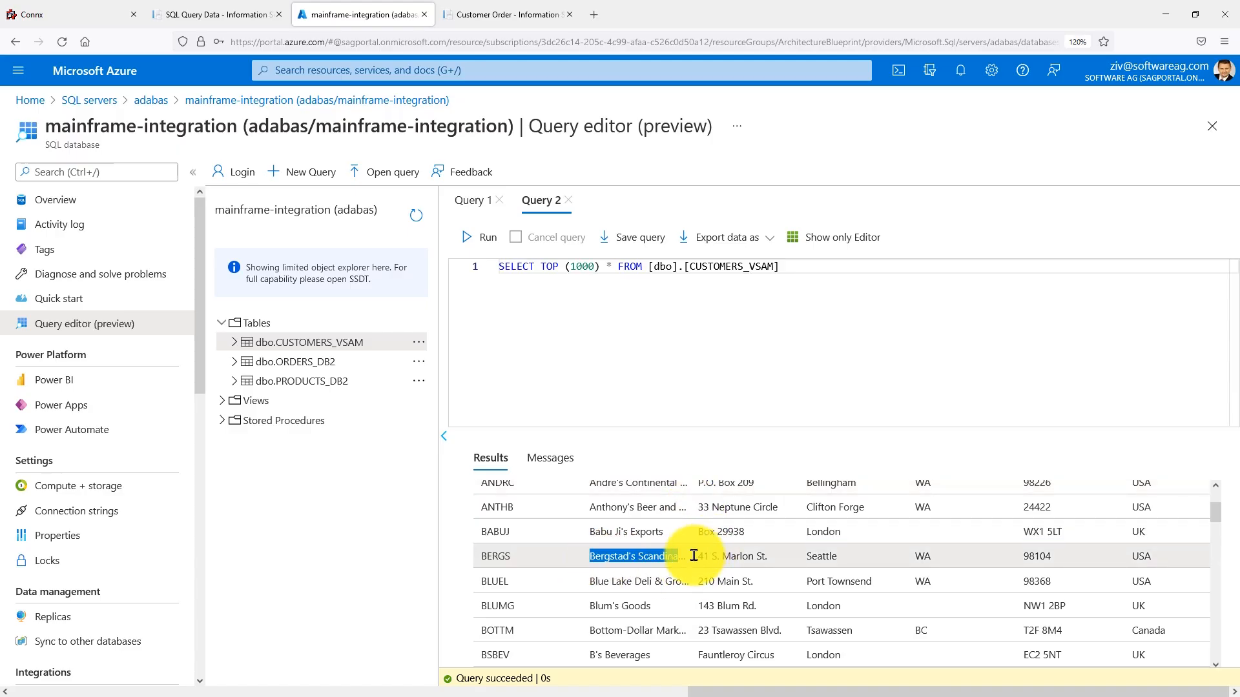
pyautogui.scroll(3, 683, 504)
pyautogui.moveTo(691, 509); pyautogui.dragTo(748, 513)
pyautogui.click(740, 642)
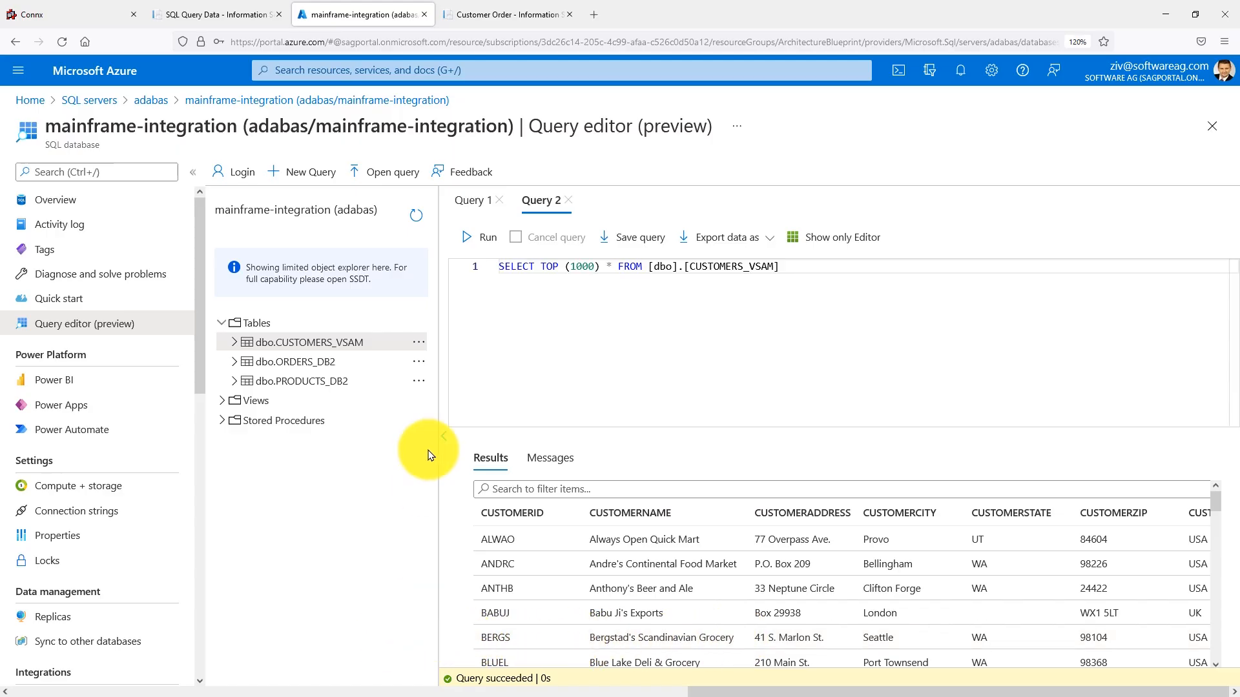
# - Switch to the Customer Order Information Service and retrieve the data for Bergstad's Scandinavian Grocery by its customer ID through Cloud SQL Server
pyautogui.click(503, 21)
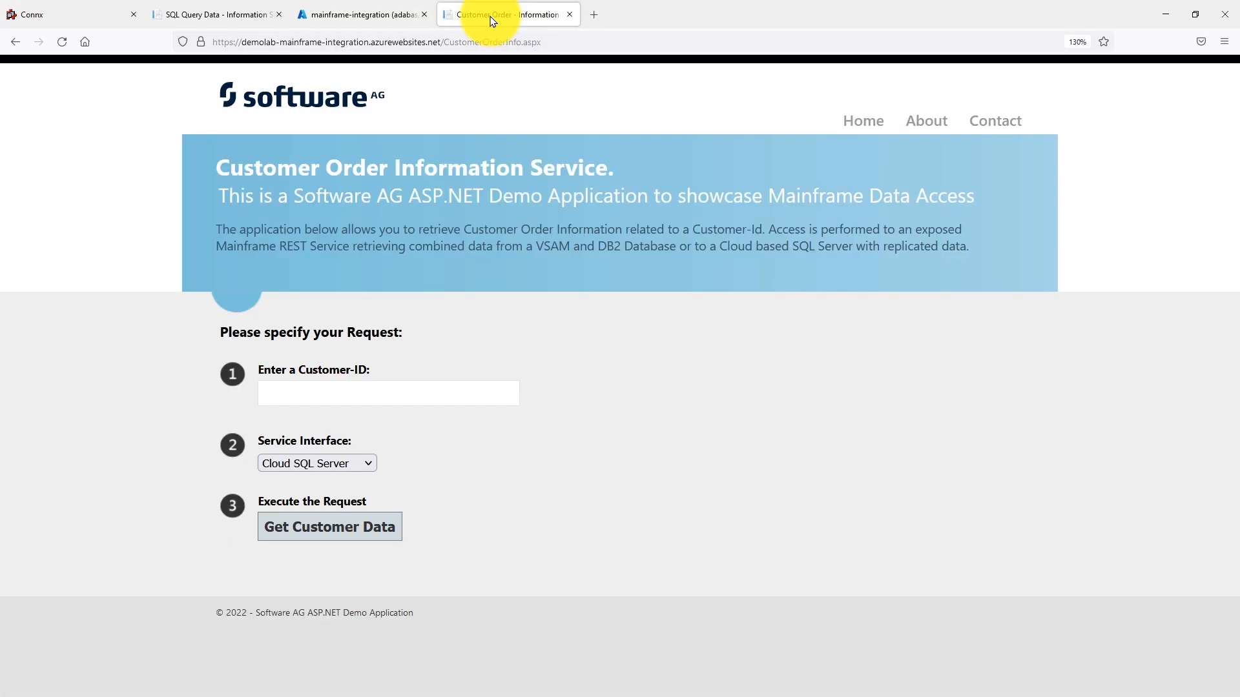
pyautogui.moveTo(296, 200); pyautogui.dragTo(726, 200)
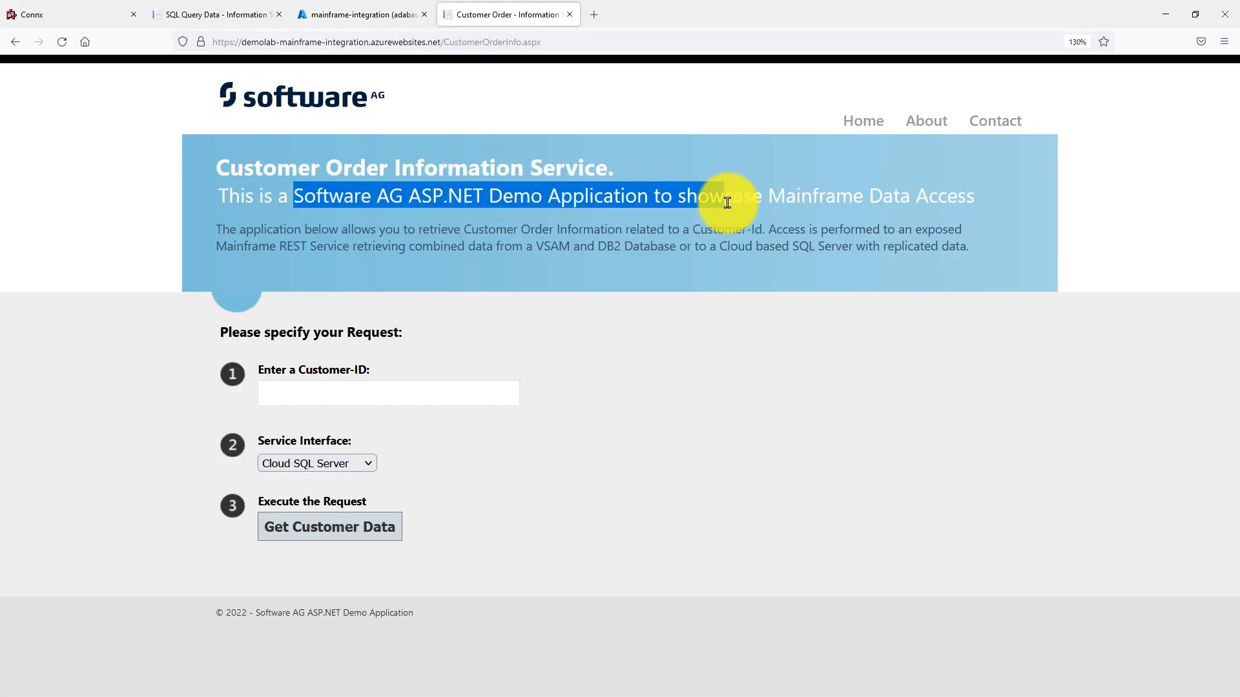
pyautogui.click(726, 205)
pyautogui.moveTo(719, 248); pyautogui.dragTo(938, 260)
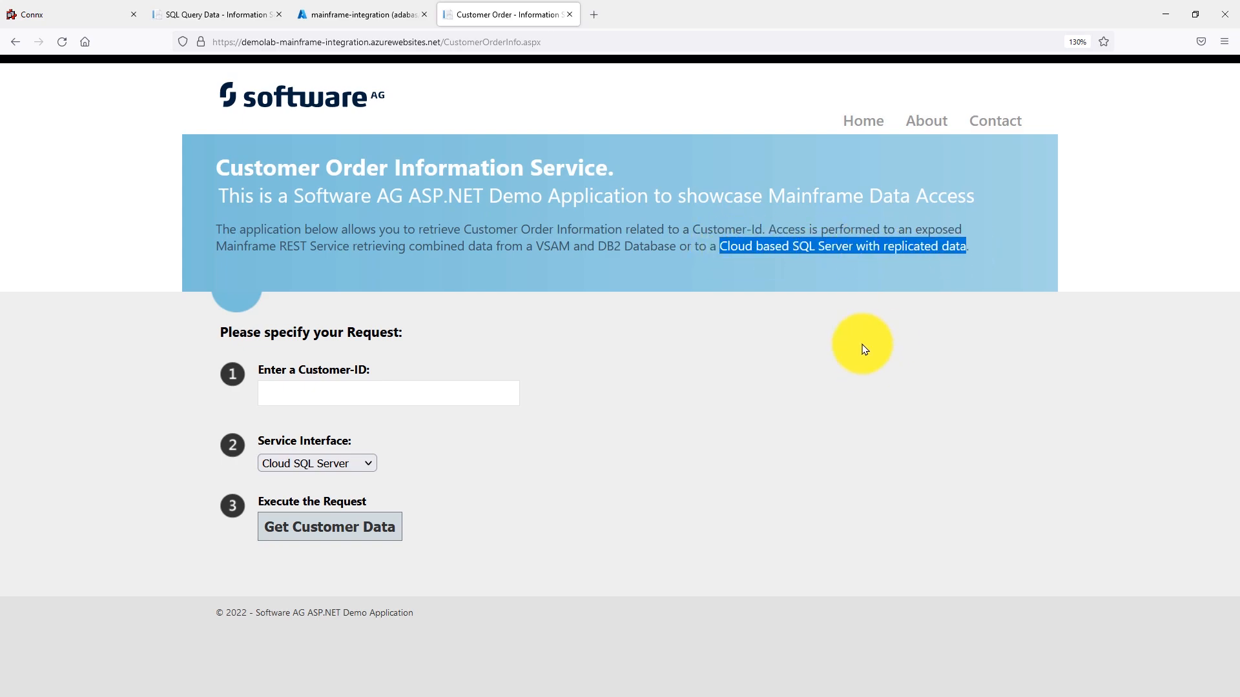
pyautogui.click(432, 395)
pyautogui.write('B')
pyautogui.click(383, 420)
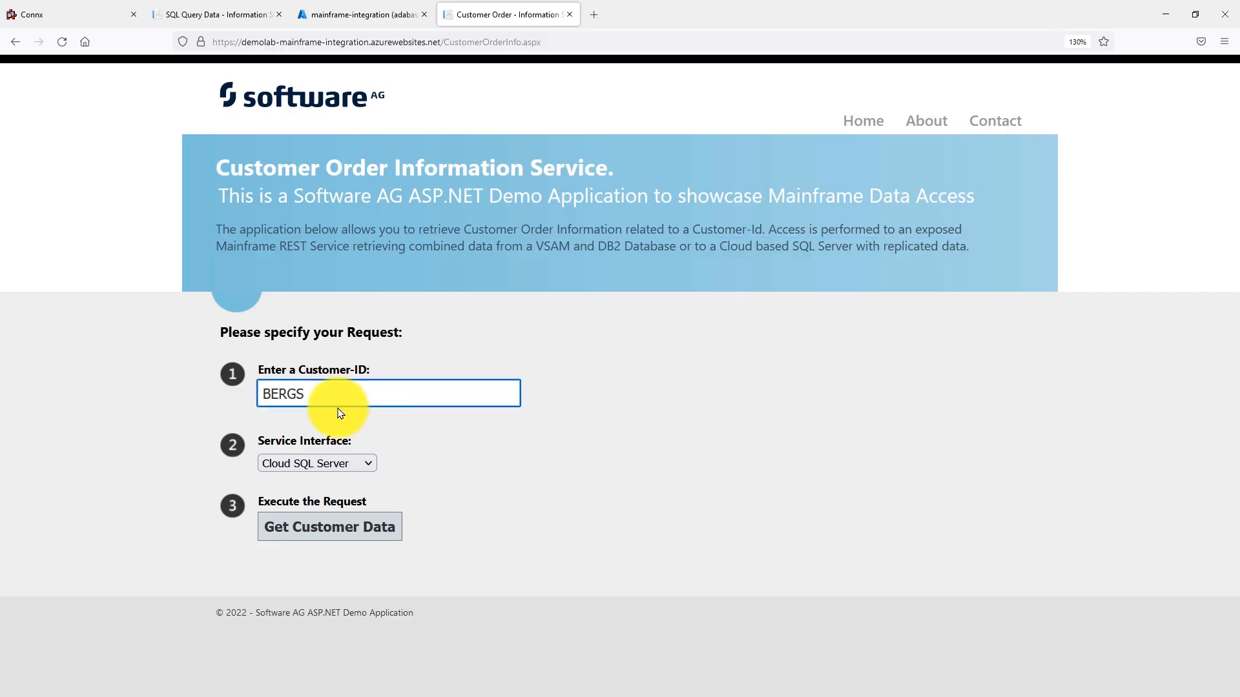
pyautogui.click(316, 539)
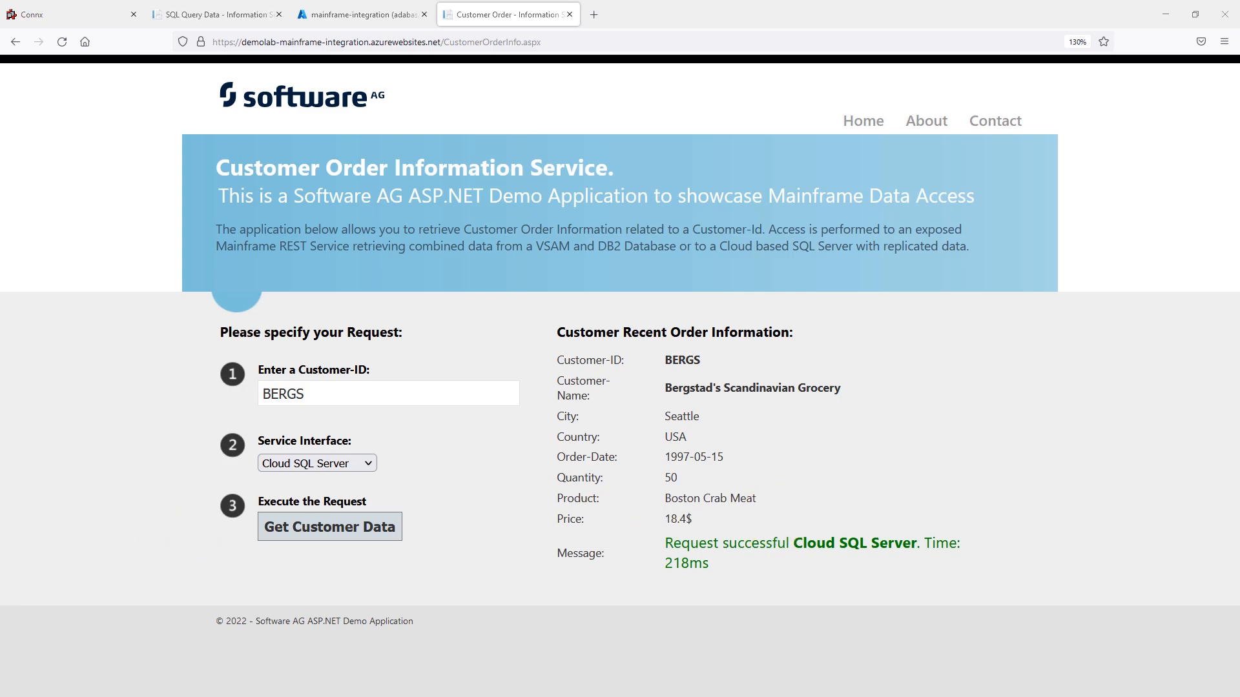
# - On the SQL Query Data page, execute an UPDATE of zOS_VSAM.dbo.CUSTOMERS_VSAM setting CUSTOMERNAME to 'Mainframe Integration Video' for the Bergstad's Scandinavian Grocery customer ID
pyautogui.click(252, 19)
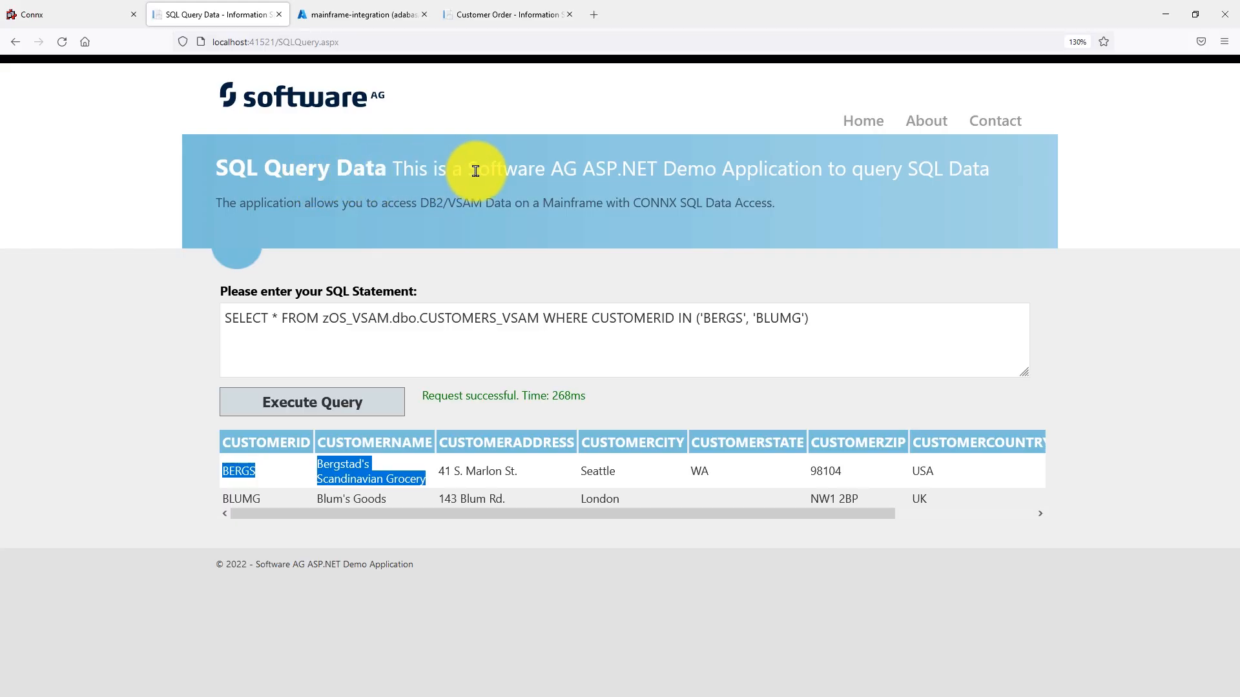
pyautogui.moveTo(821, 324); pyautogui.dragTo(193, 327)
pyautogui.write("UPDATE zOS_VSAM.dbo.CUSTOMERS_VSAM SET CUSTOMERNAME = 'Mainframe Integration Video' WHERE CUSTOMERID = 'BERGS'")
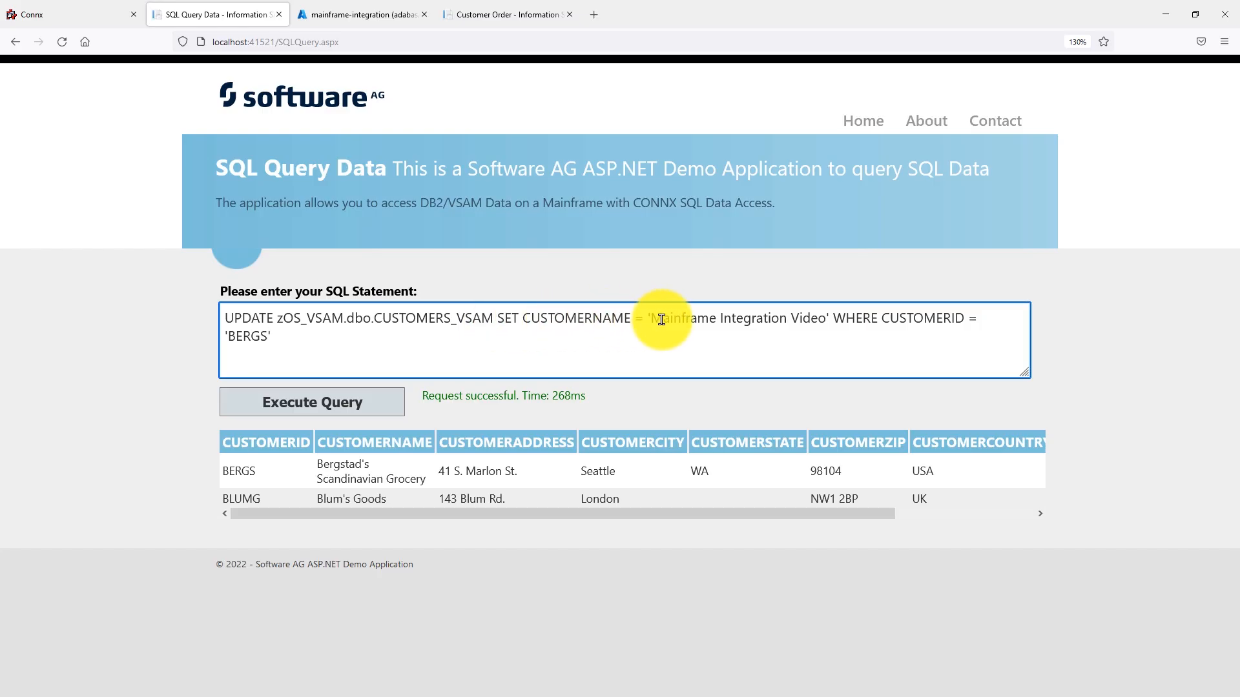
pyautogui.moveTo(653, 319); pyautogui.dragTo(819, 324)
pyautogui.click(807, 323)
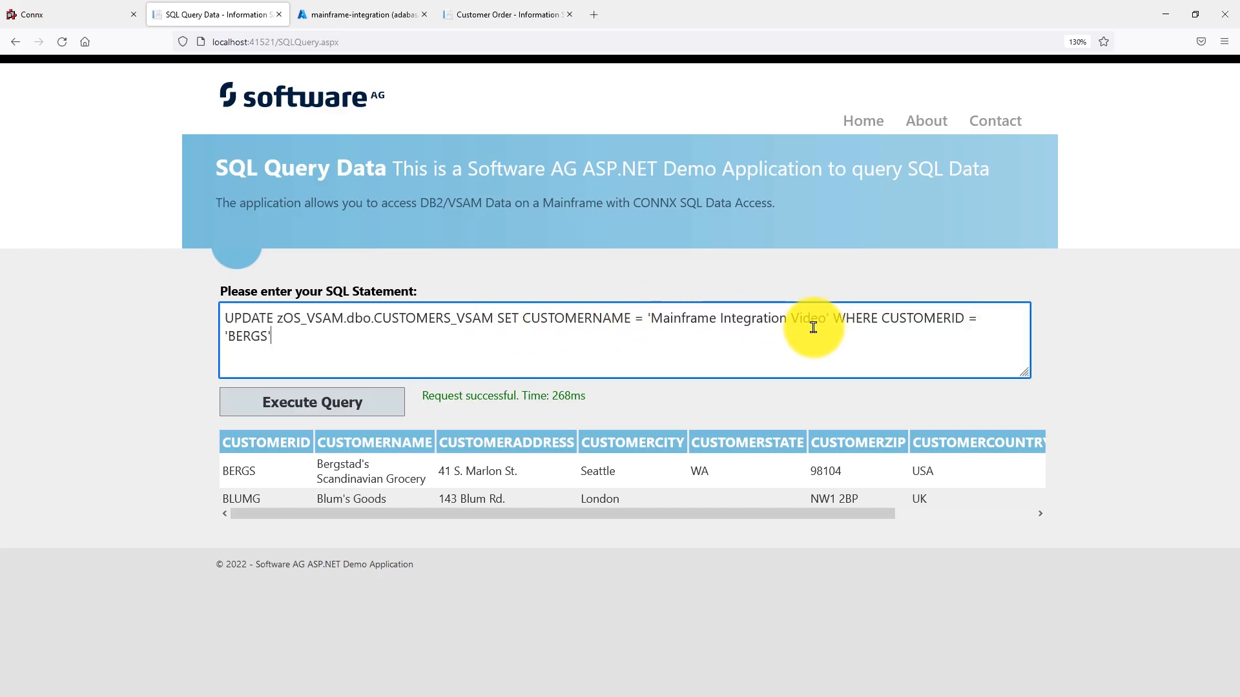
pyautogui.click(389, 401)
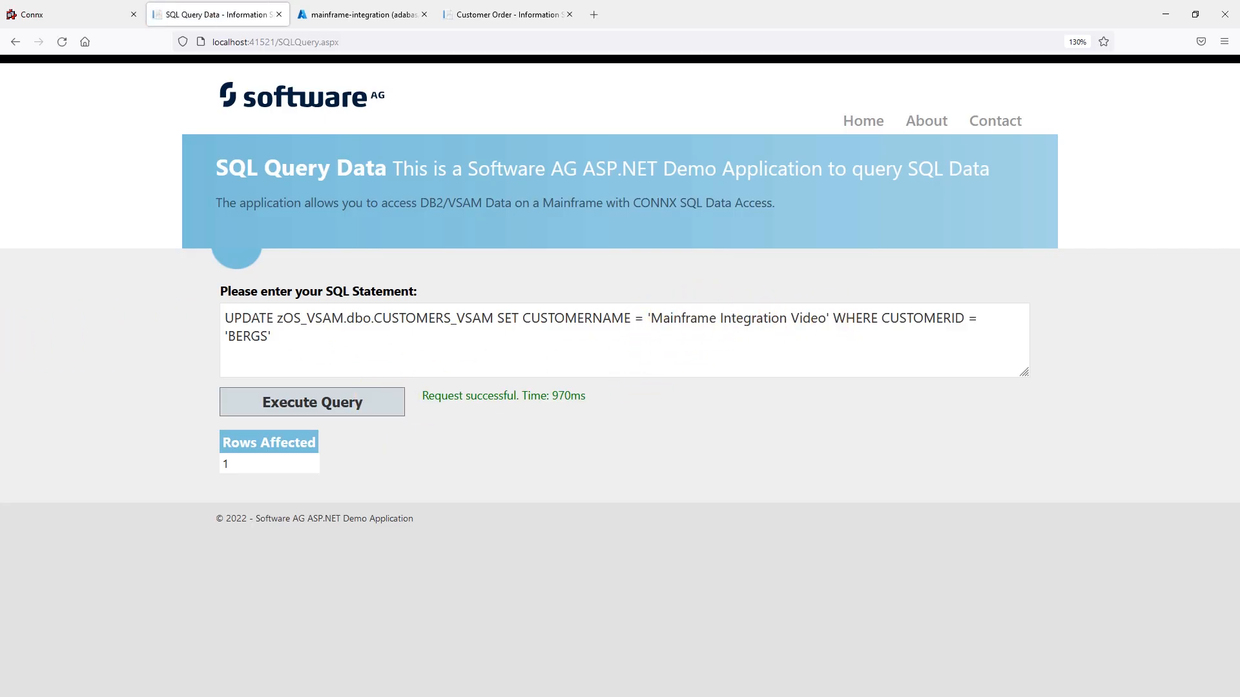
# - Switch to the mainframe terminal and browse SYSINT.CXX1406.DVSAM.SAMPLES.CUSTOMER to check the updated customer's name
pyautogui.hotkey('alt', 'Tab')
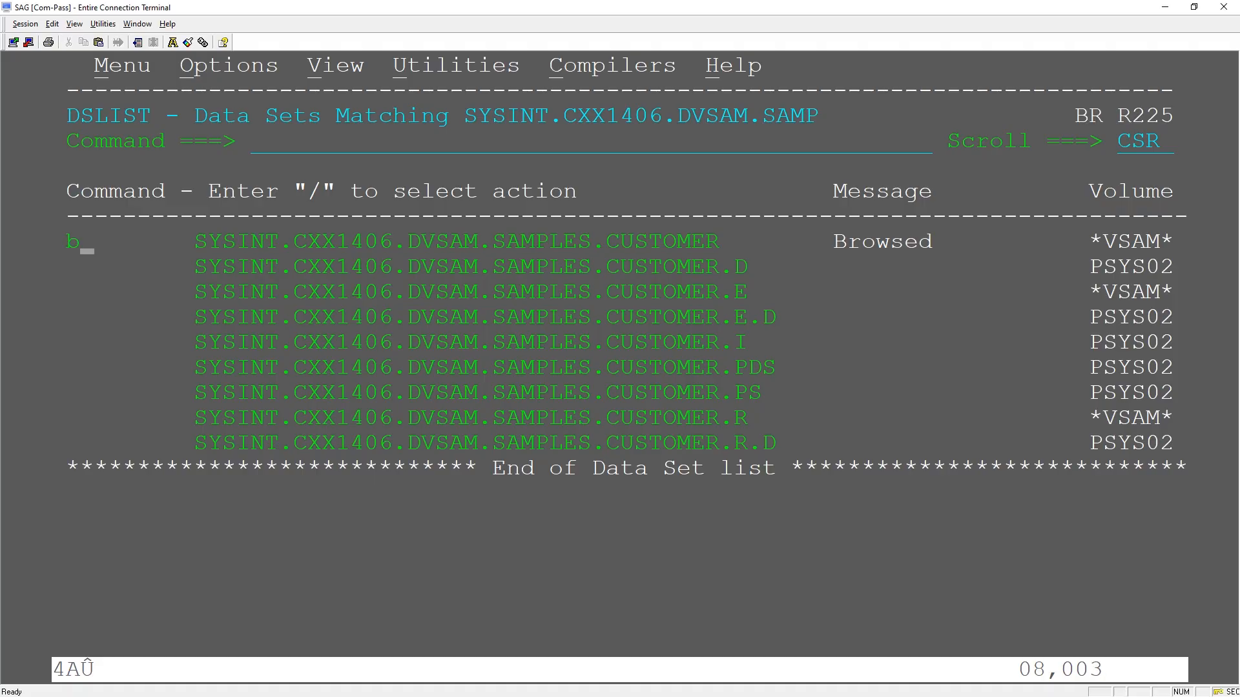
pyautogui.press('Return')
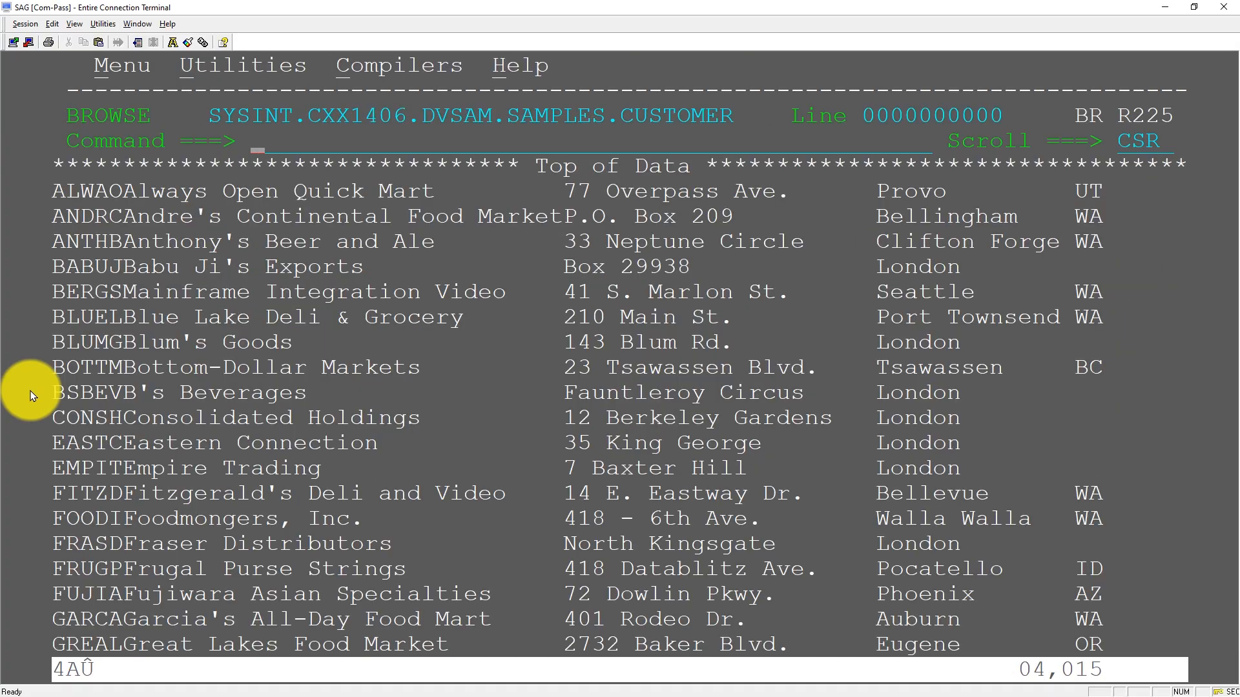
pyautogui.moveTo(129, 298); pyautogui.dragTo(479, 299)
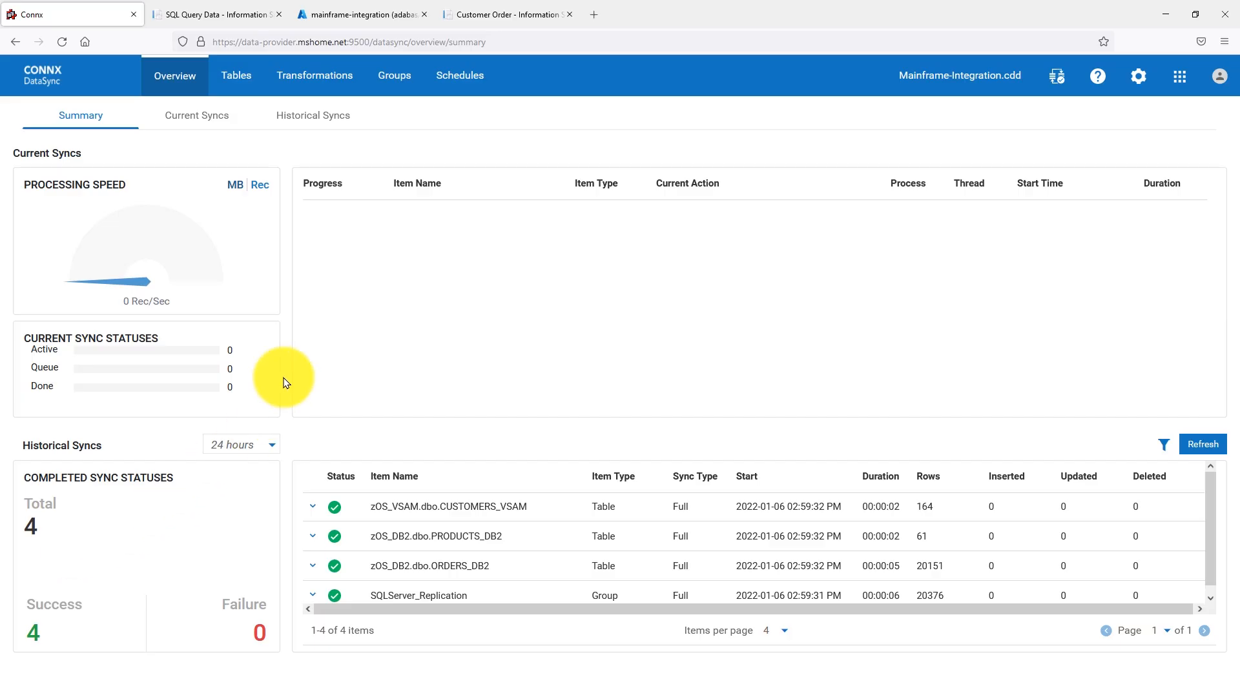
# - In CONNX DataSync, run an Automatic synchronization of the SQLServer_Replication group and refresh the historical syncs to check the CUSTOMERS_VSAM updated count
pyautogui.click(390, 89)
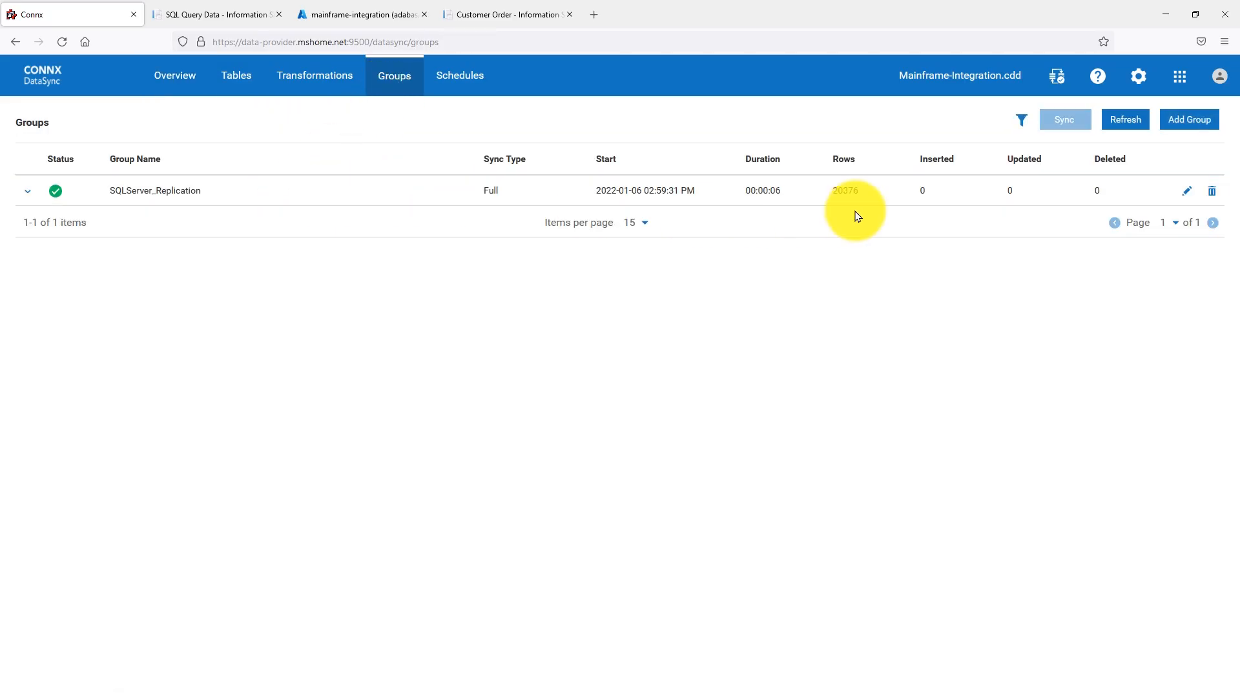
pyautogui.click(1053, 190)
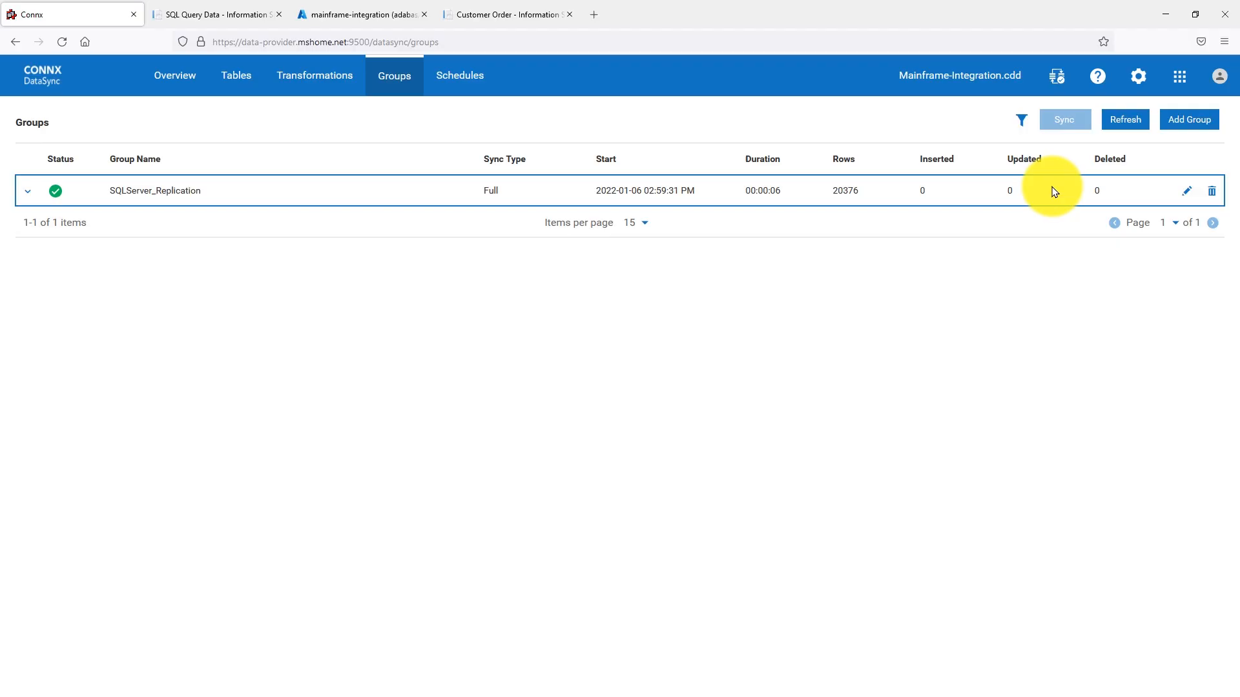
pyautogui.click(1065, 123)
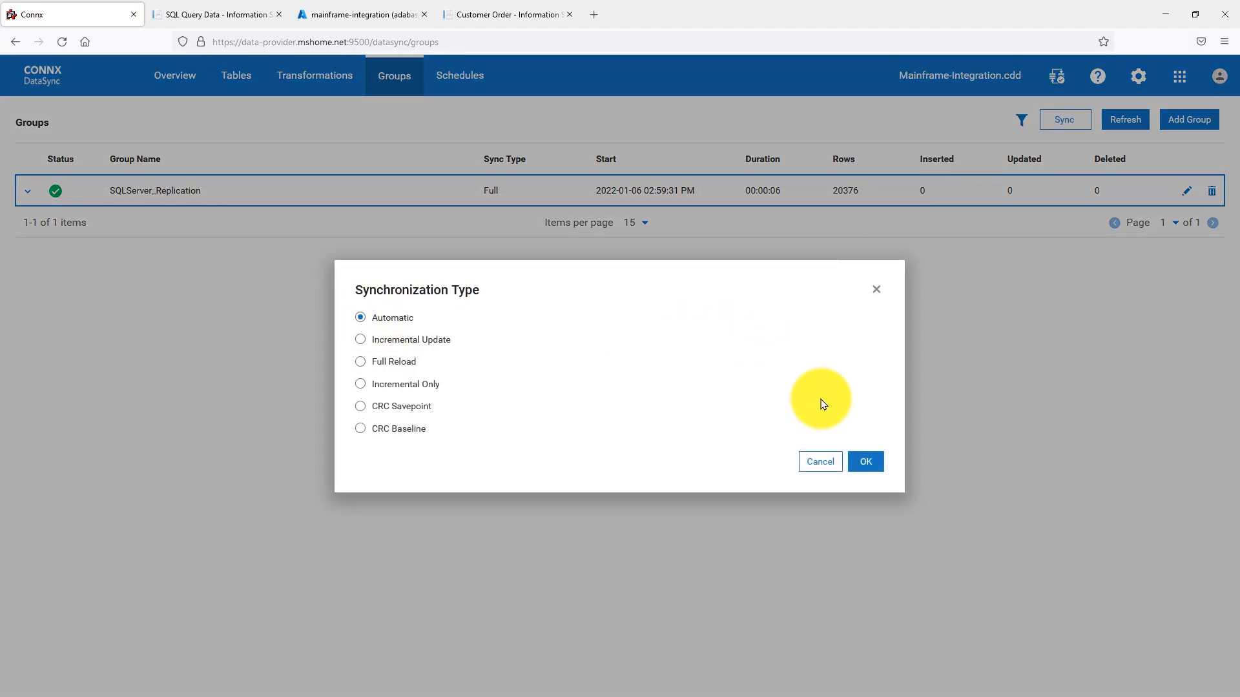
pyautogui.click(856, 472)
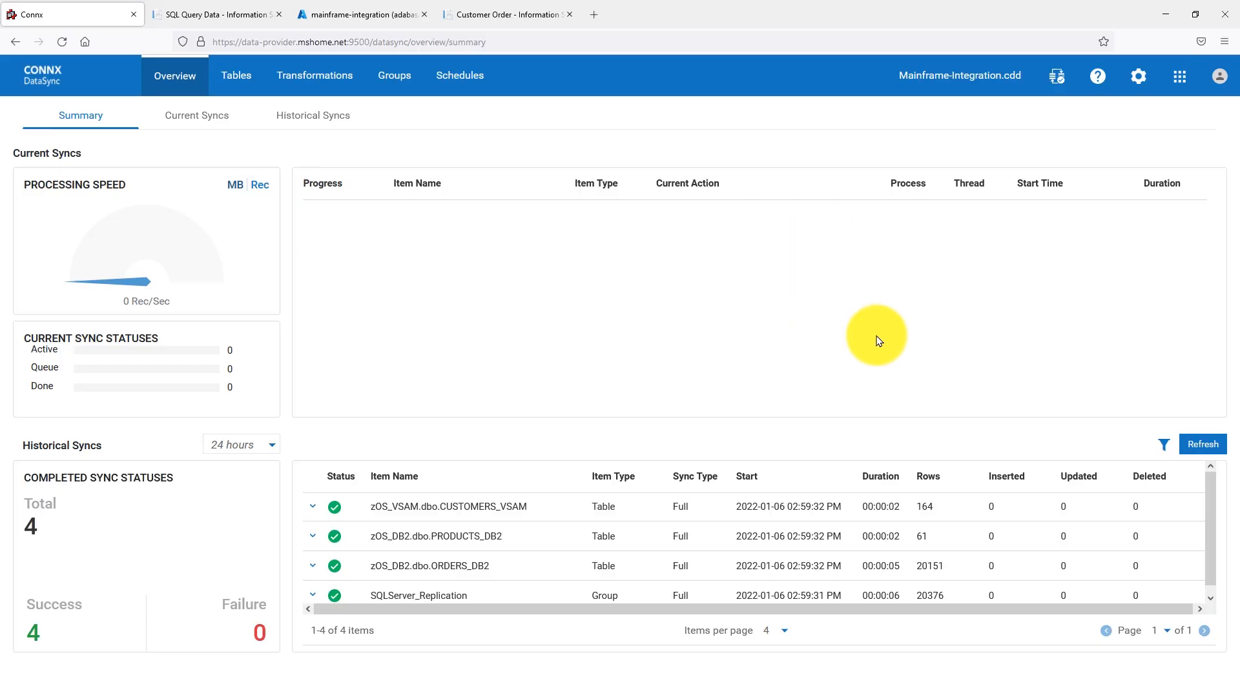
pyautogui.click(1204, 449)
pyautogui.doubleClick(1072, 510)
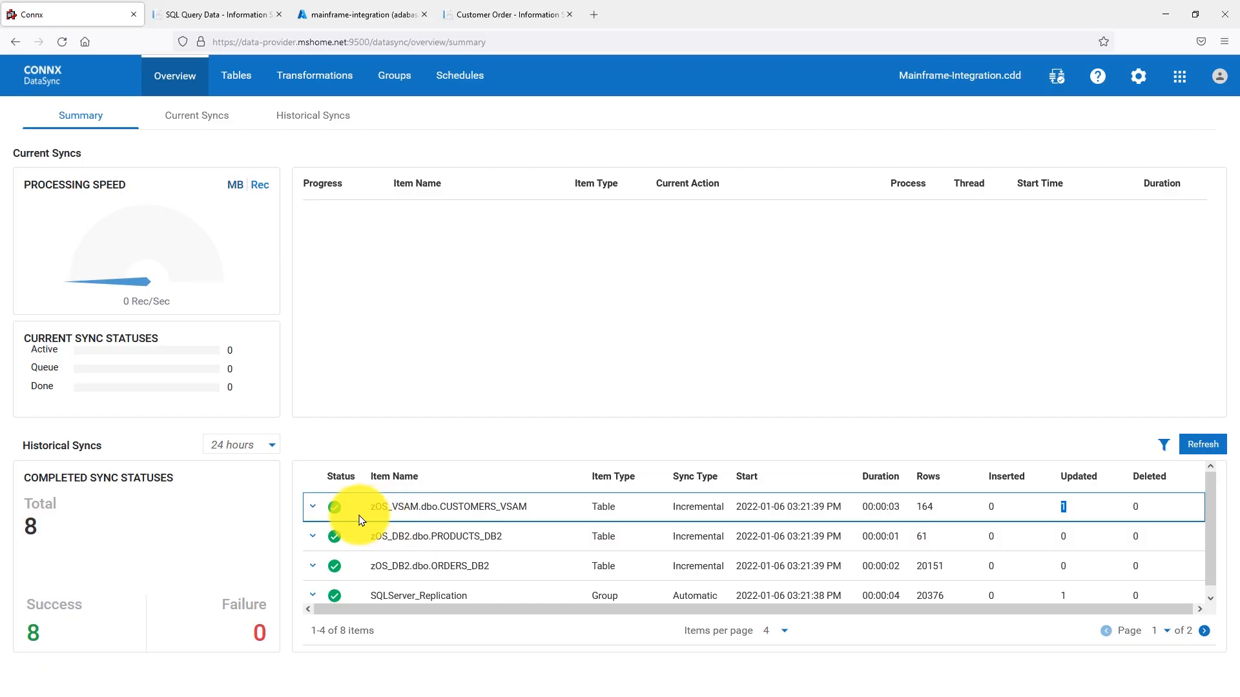
# - Switch to the Azure query editor, rerun the CUSTOMERS_VSAM query and widen the CUSTOMERNAME column to check the replicated customer name
pyautogui.click(365, 23)
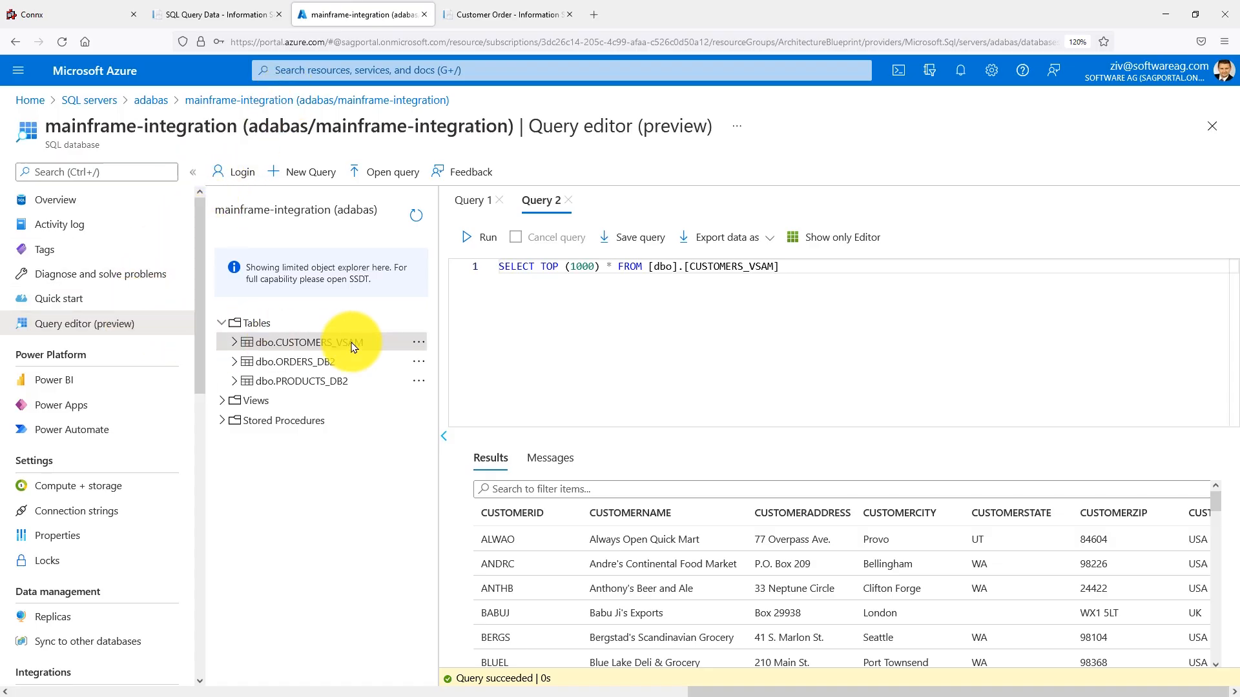
pyautogui.click(485, 241)
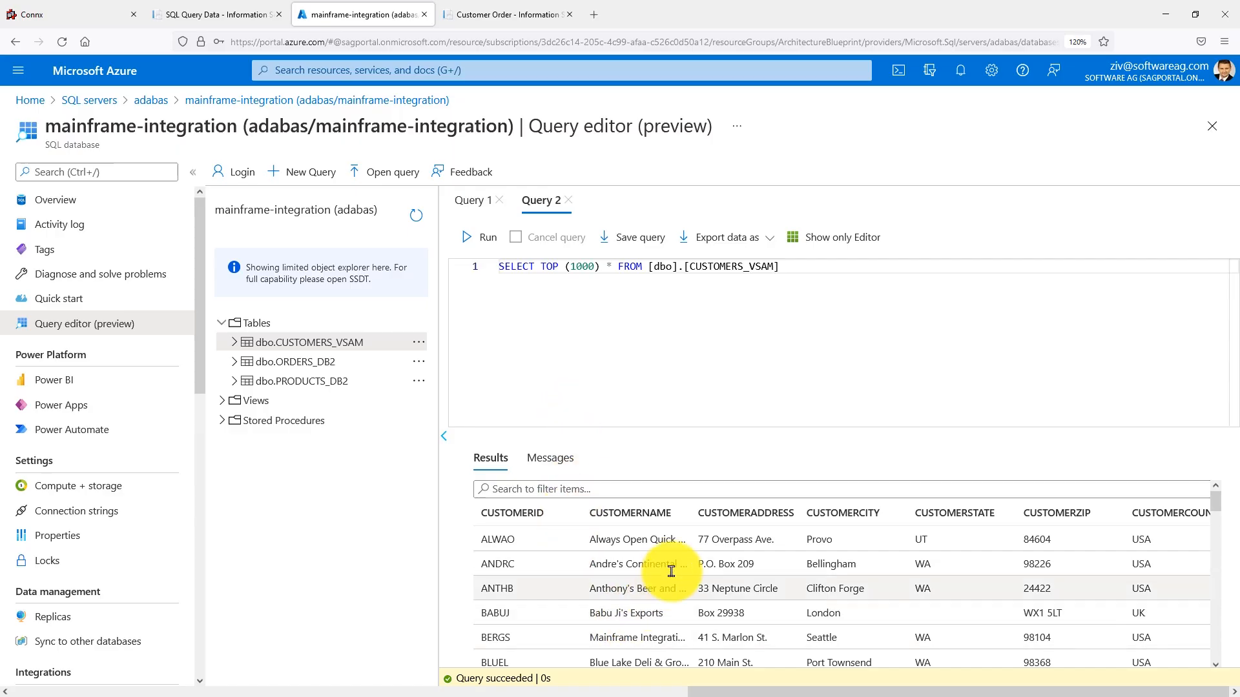
pyautogui.moveTo(691, 515); pyautogui.dragTo(777, 514)
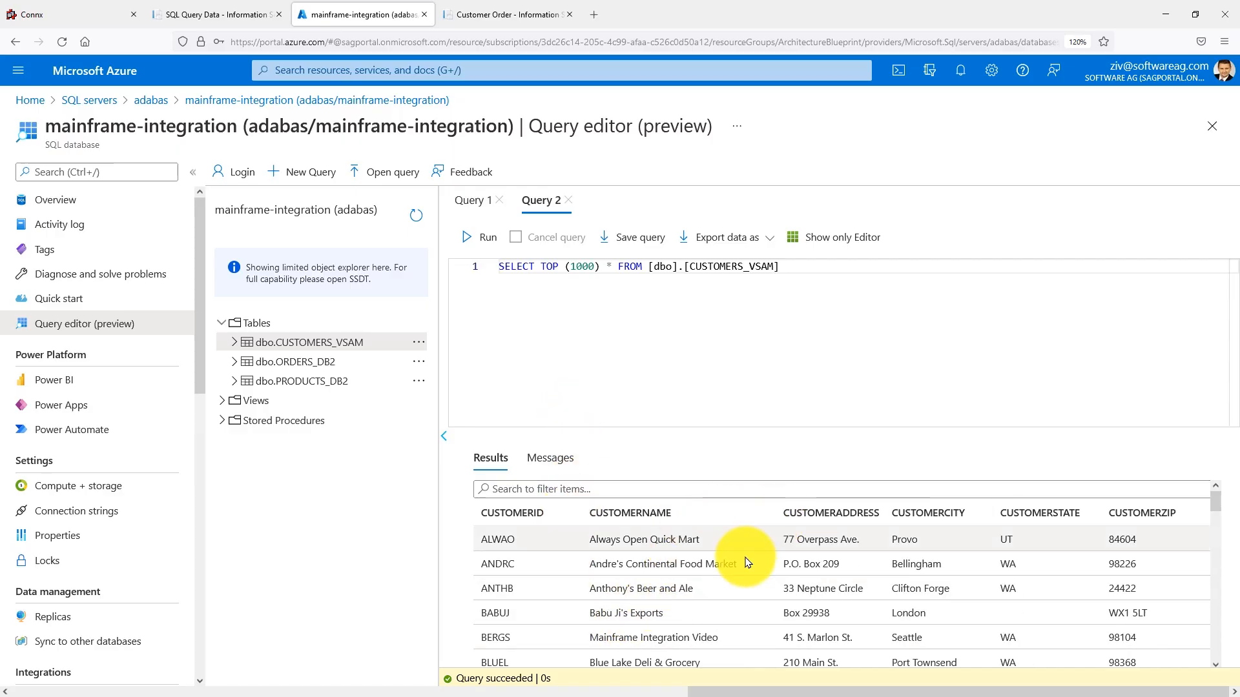
pyautogui.moveTo(590, 638); pyautogui.dragTo(722, 638)
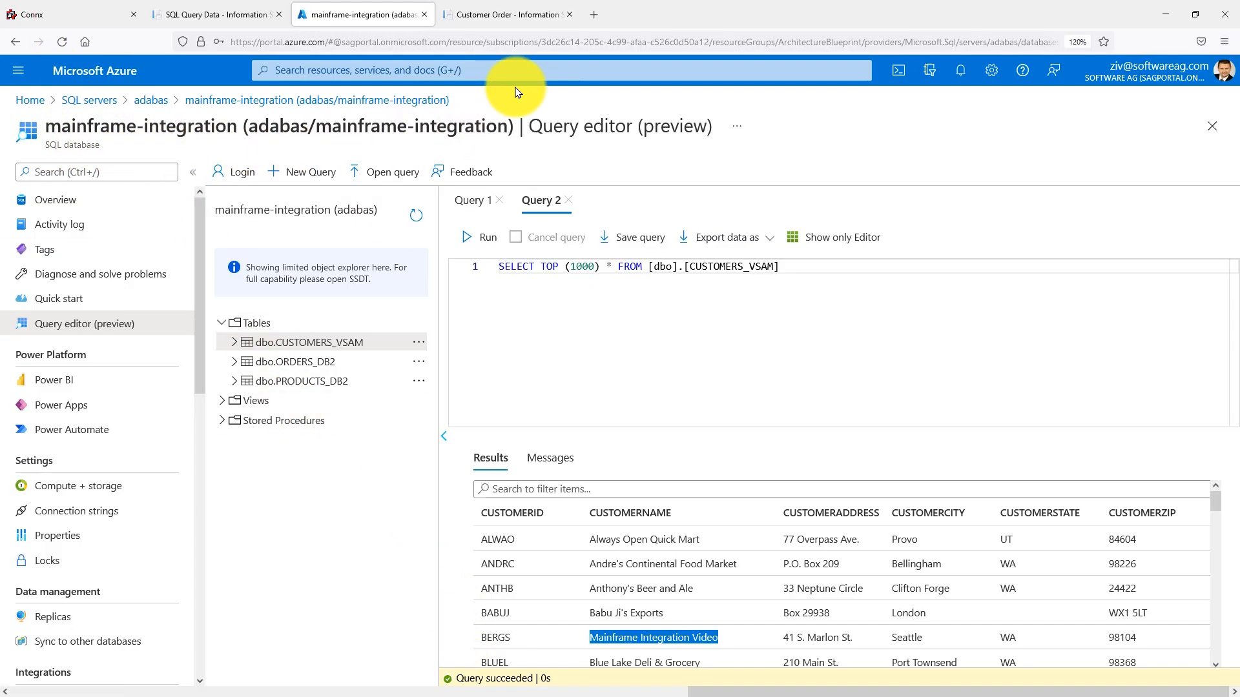
# - Return to the Customer Order Information Service, request the same customer's data again from Cloud SQL Server and check the customer name
pyautogui.click(515, 26)
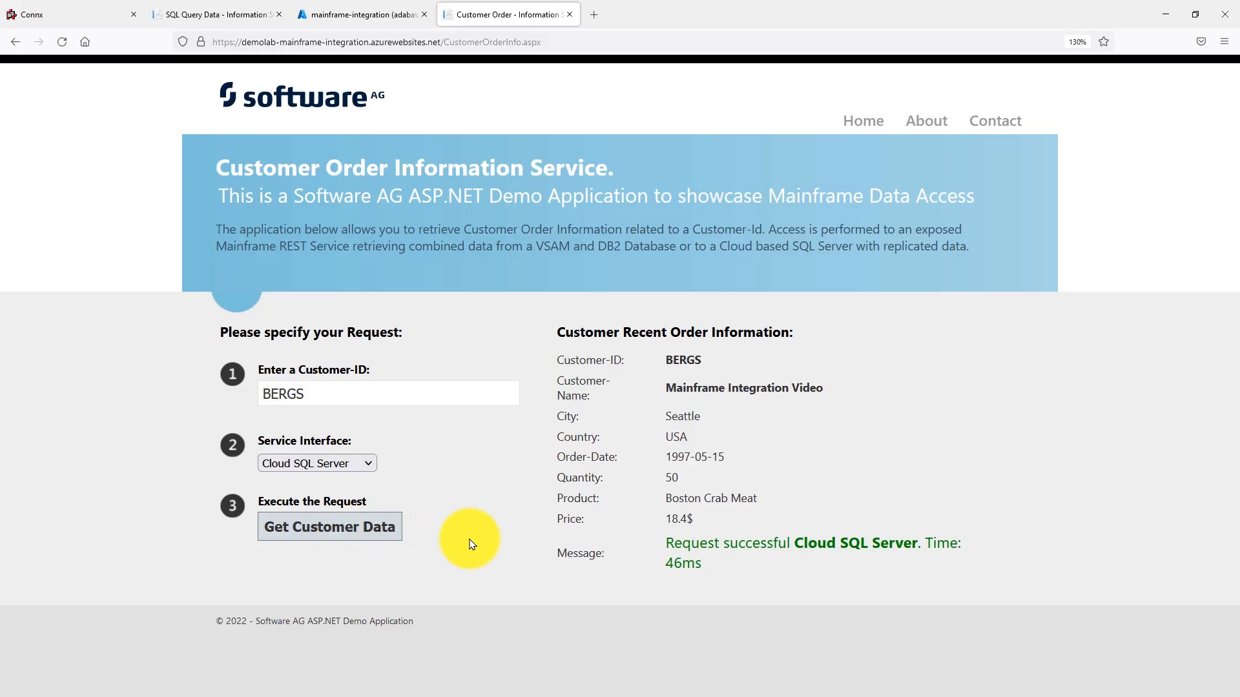
pyautogui.moveTo(824, 387); pyautogui.dragTo(601, 393)
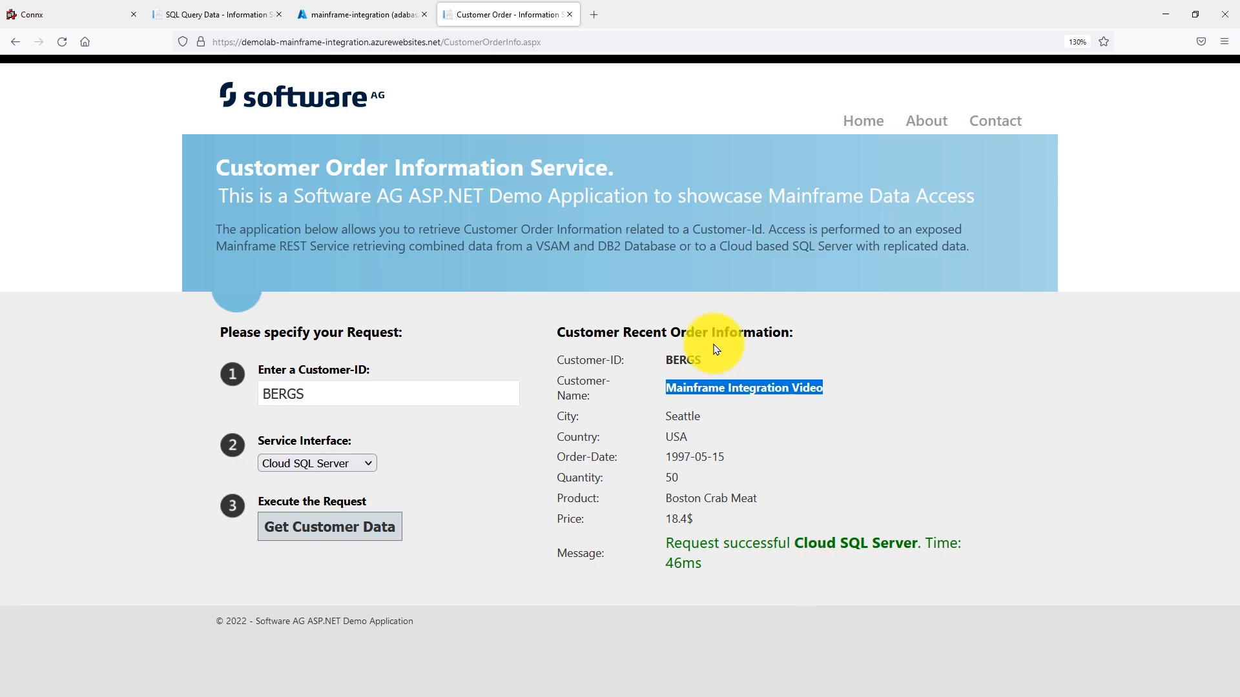
pyautogui.moveTo(676, 246); pyautogui.dragTo(527, 246)
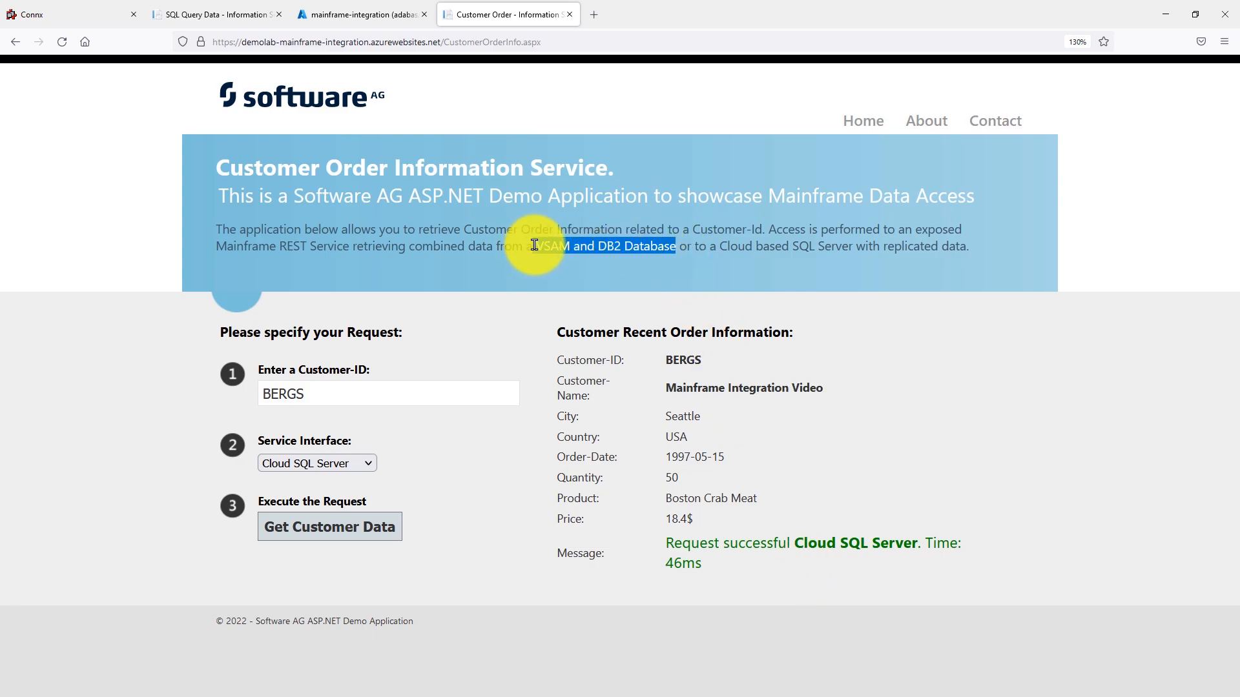